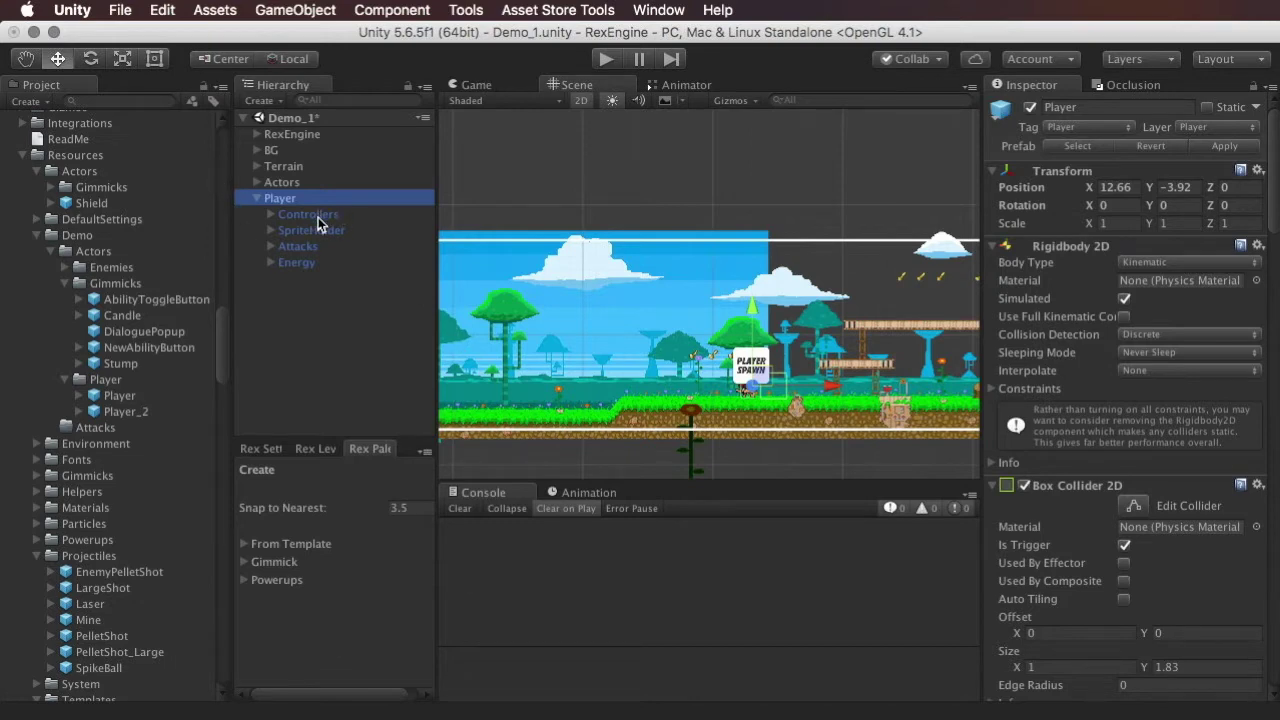
Delete MeleeComboChain, PeaShooter_Flying and PeaShooter_Charge from the Player's Attacks (breaking the prefab), then briefly play-test.
left_click(271, 247)
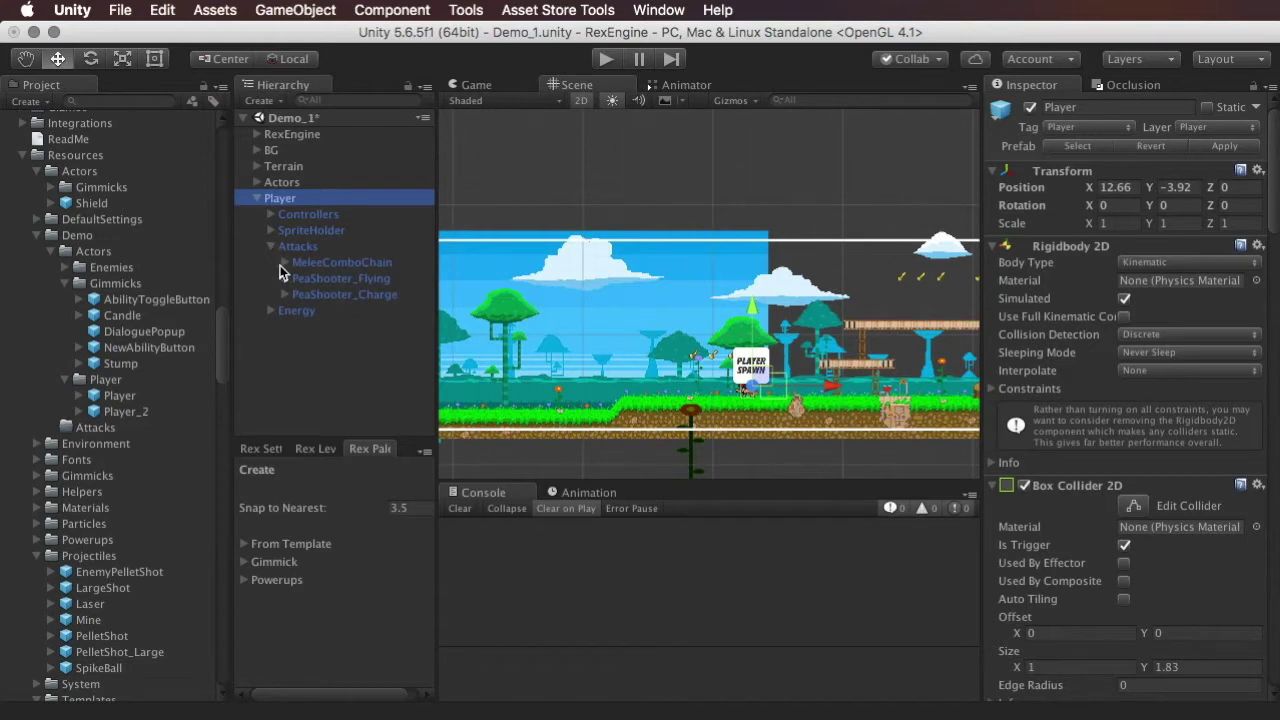
left_click(316, 261)
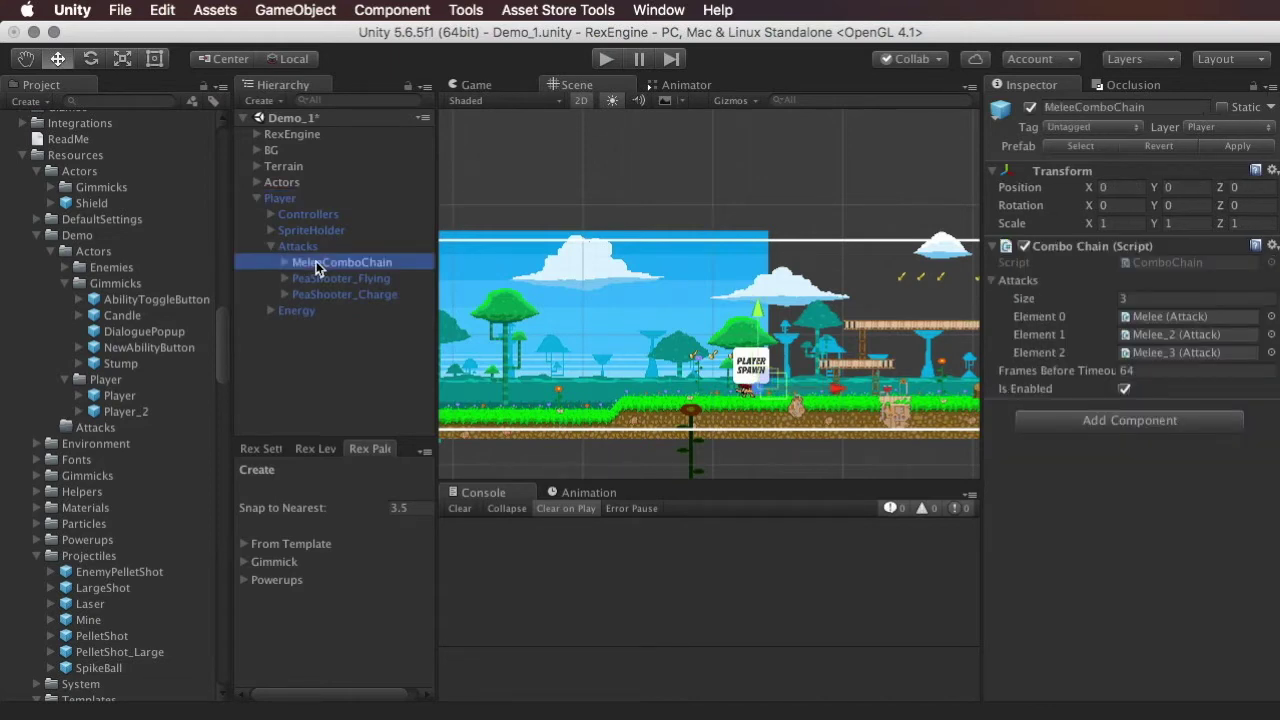
left_click(330, 300, "shift")
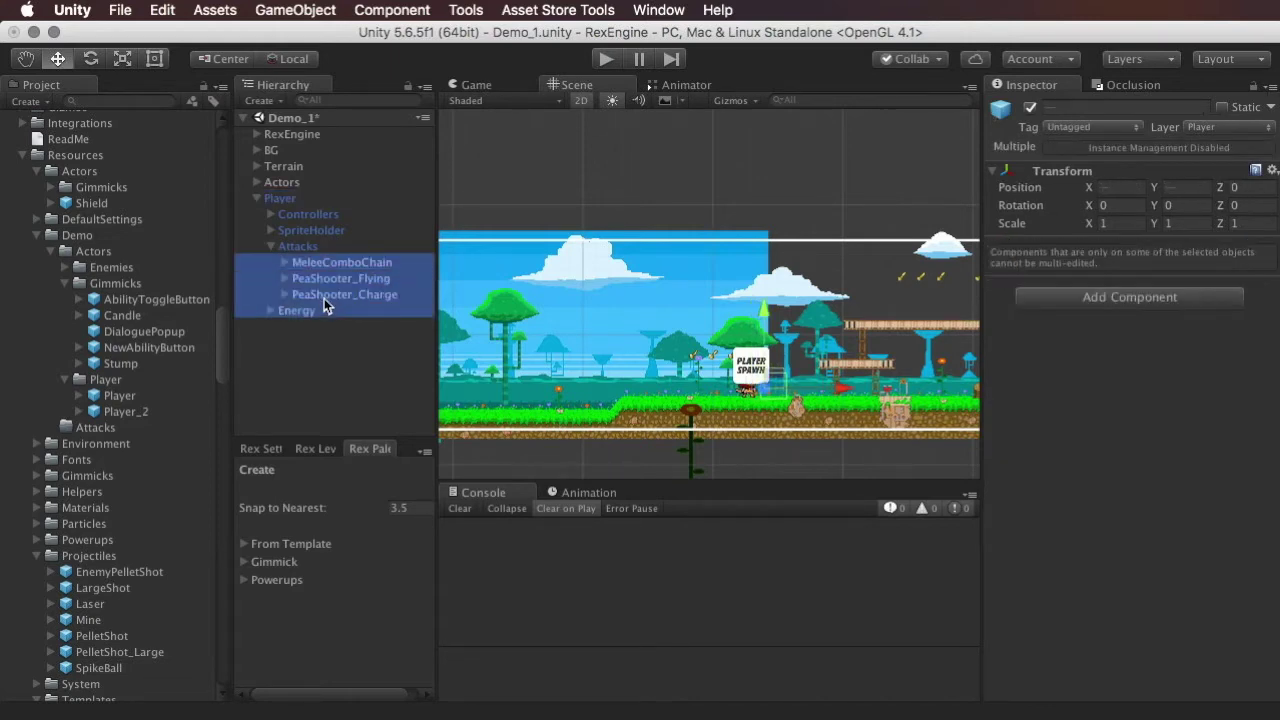
left_click_drag(321, 301, 316, 298)
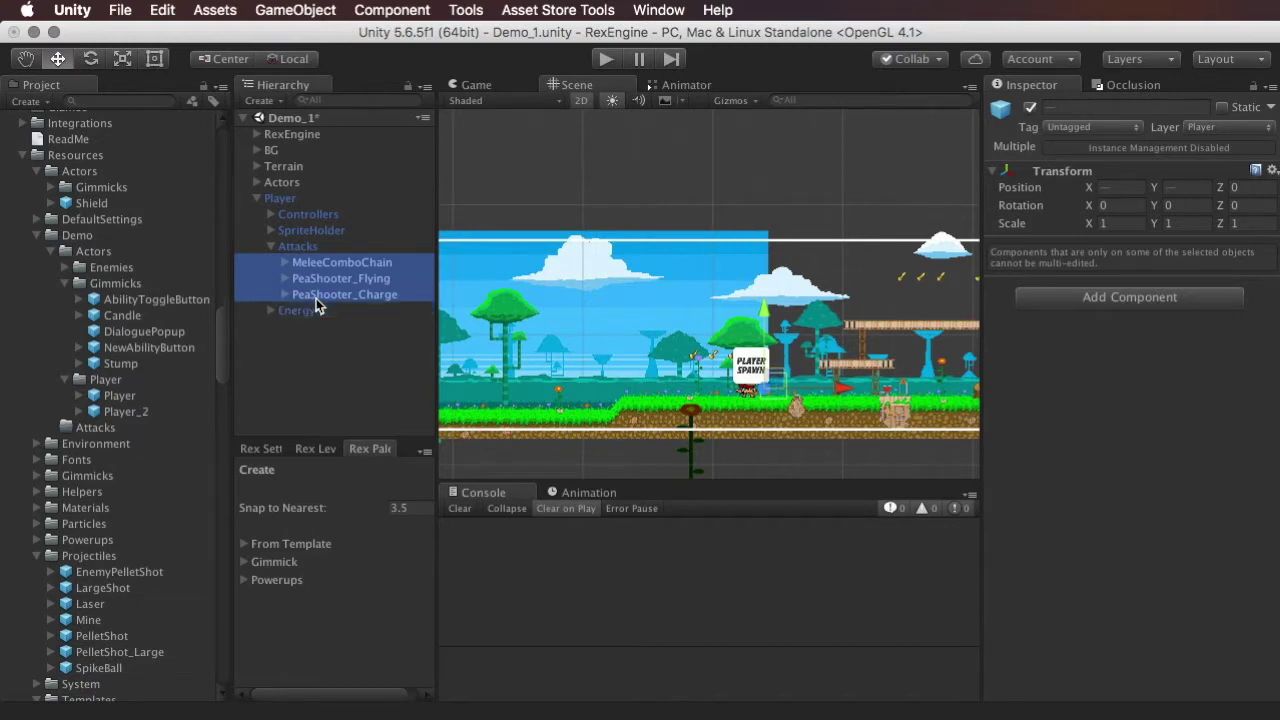
key("super+BackSpace")
left_click(1085, 401)
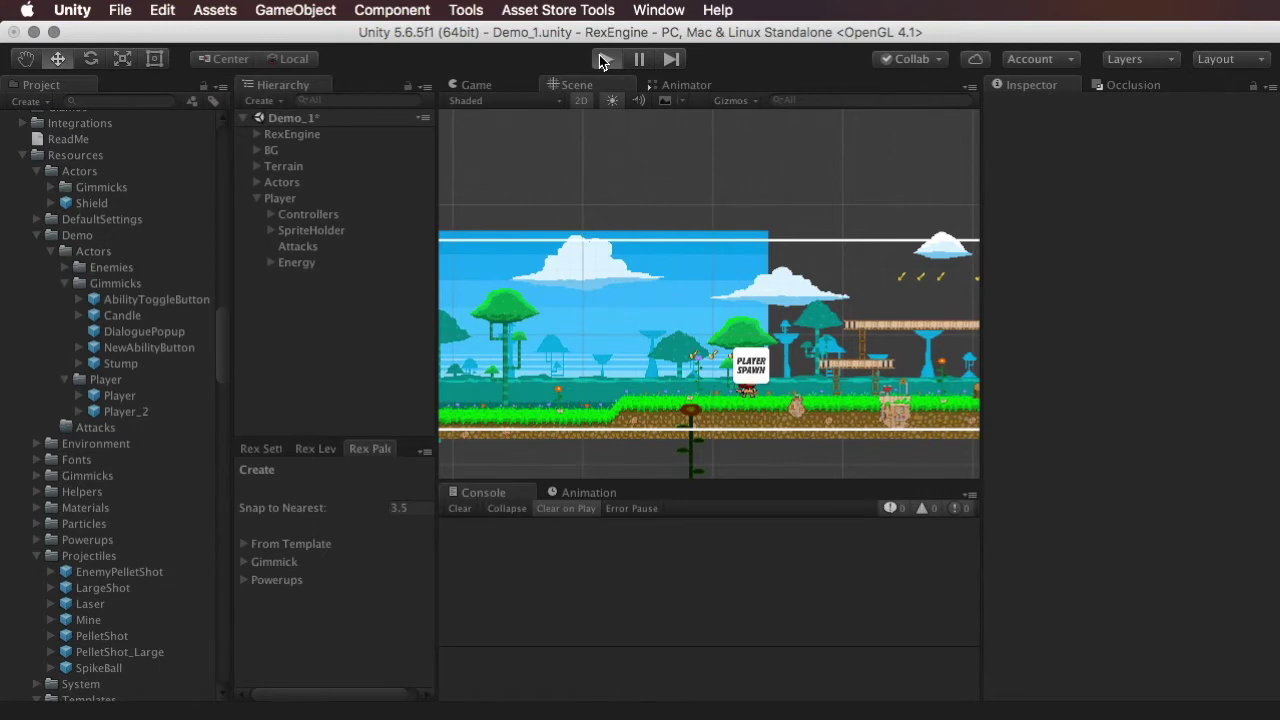
left_click(600, 56)
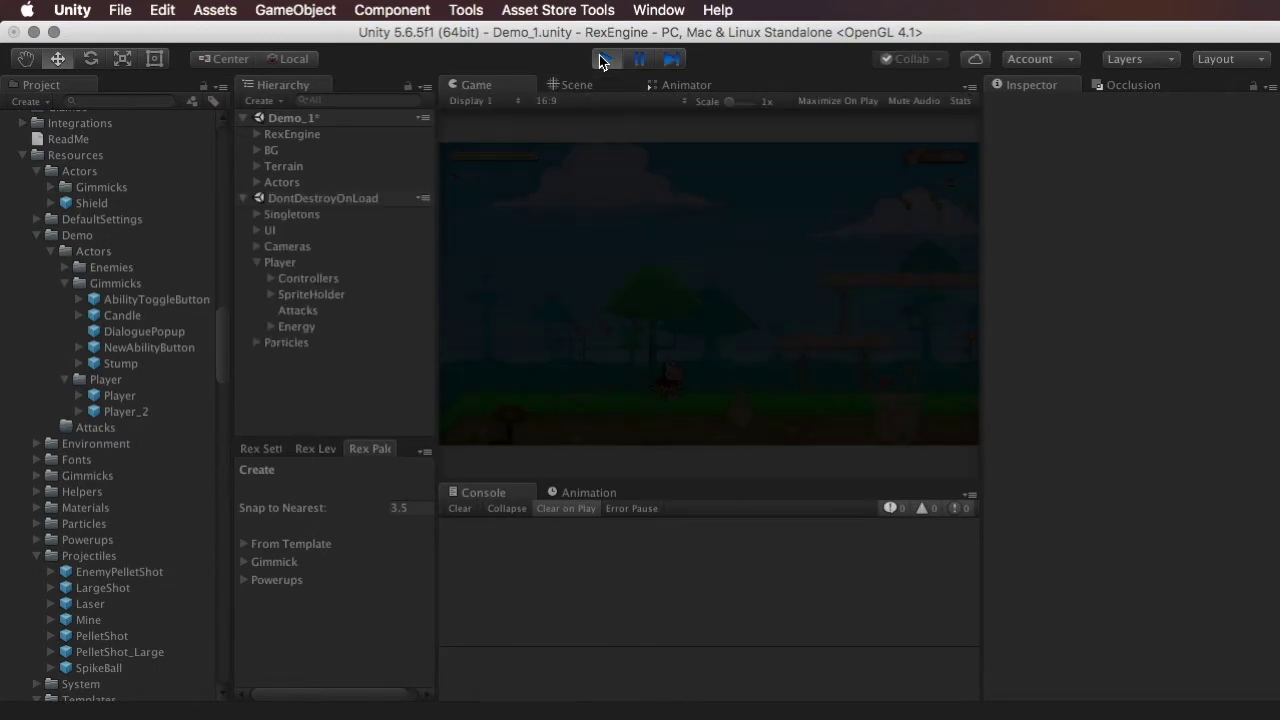
left_click(603, 60)
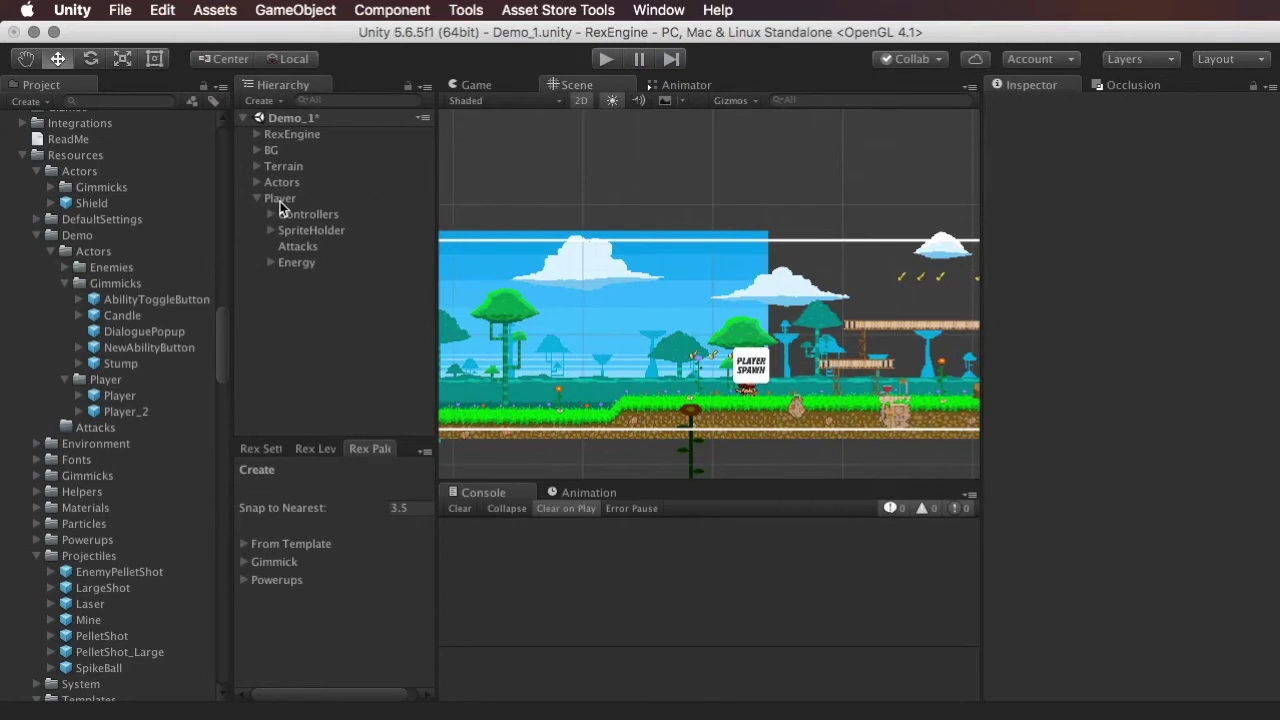
Add a Charge Attack to the Player via Tools > Rex Engine > Add Attack, then select Attacks.
left_click(280, 199)
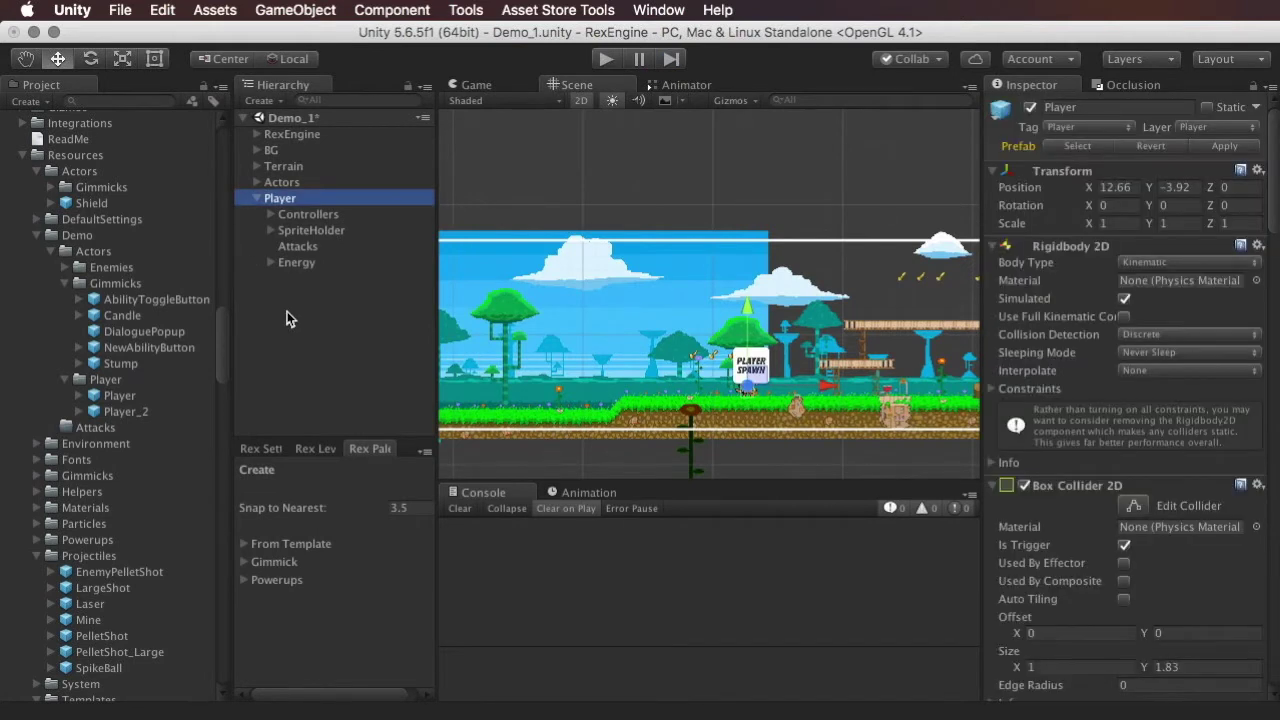
left_click(466, 10)
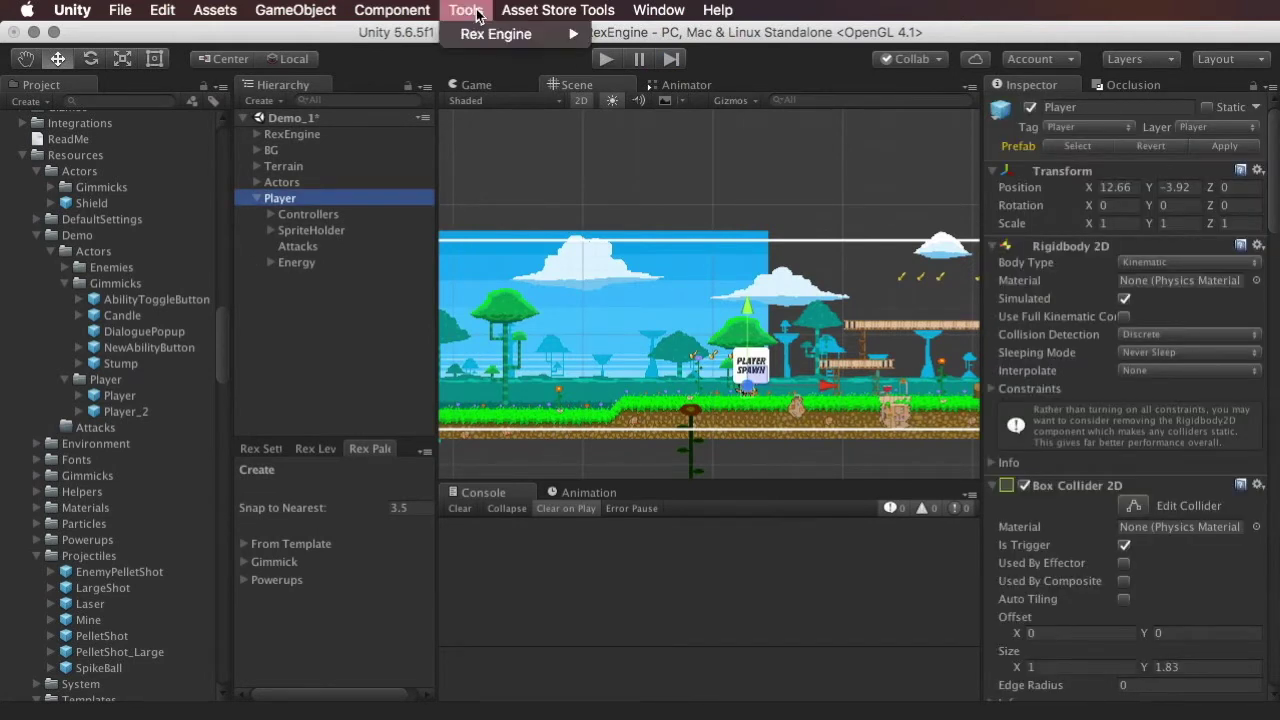
mouse_move(486, 39)
mouse_move(748, 42)
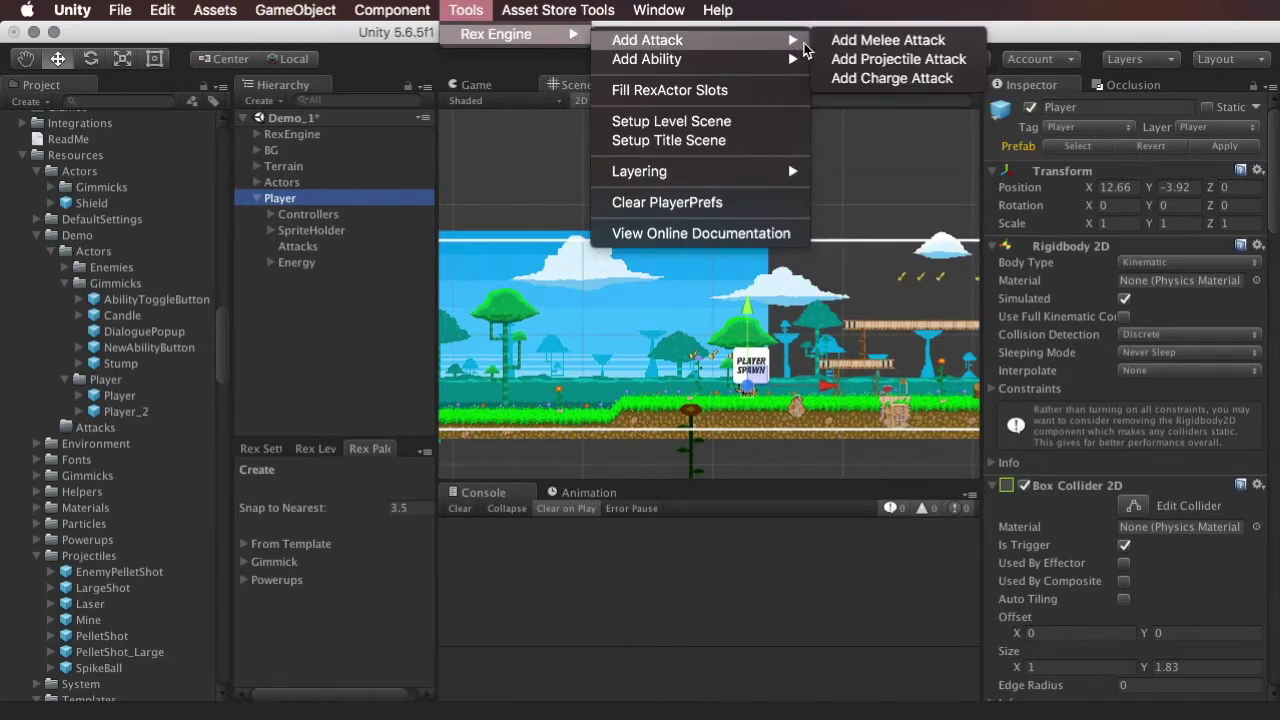
left_click(888, 79)
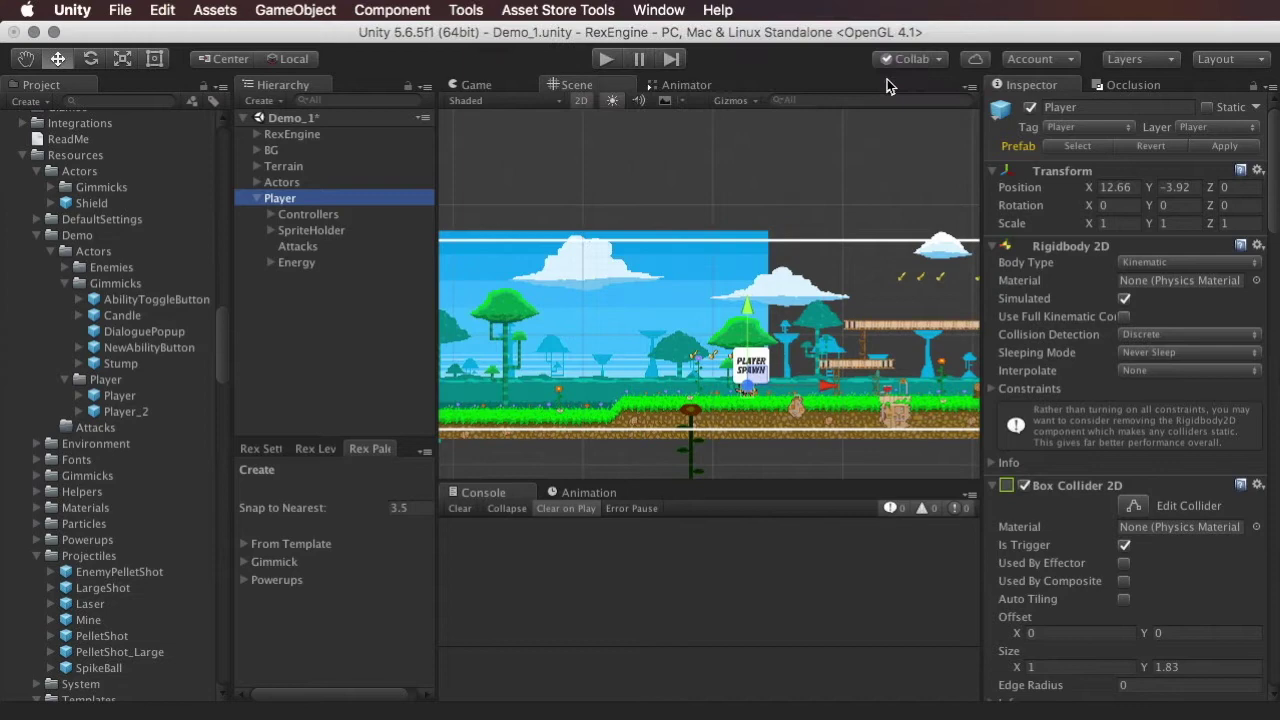
left_click(297, 249)
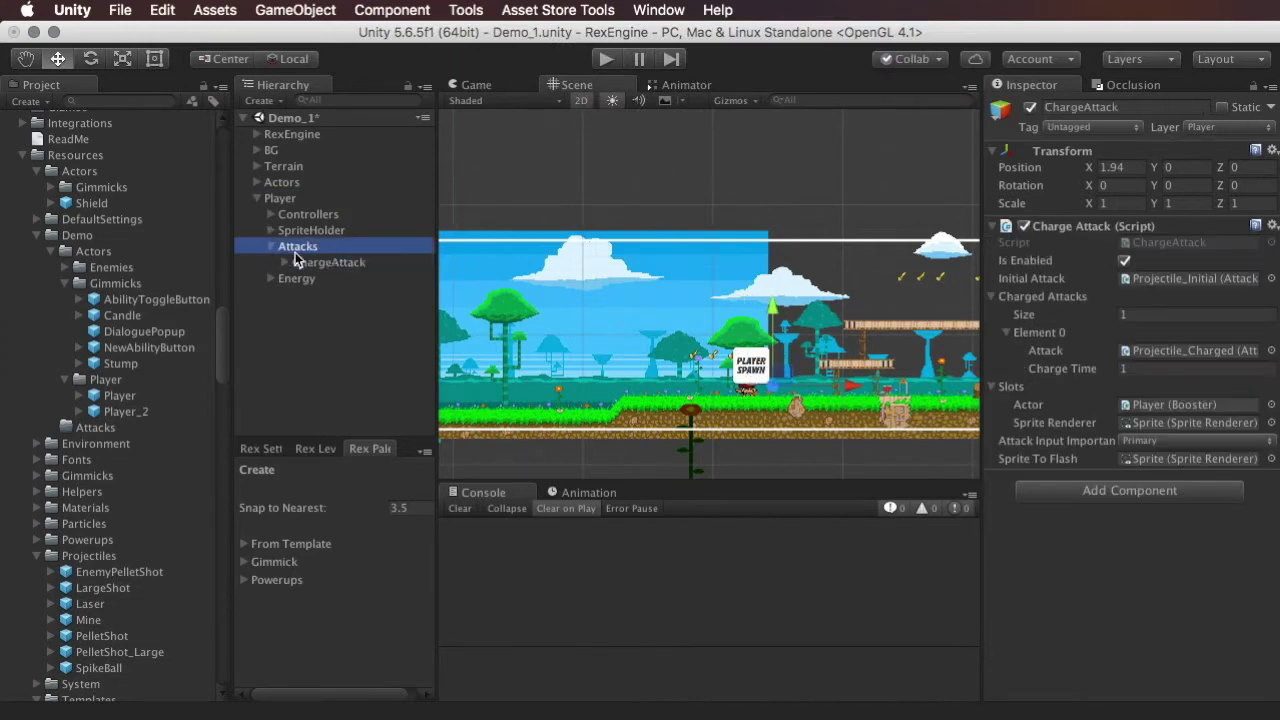
Review ChargeAttack and its Projectile_Initial and Projectile_Charged attacks, then start Play mode.
left_click(326, 263)
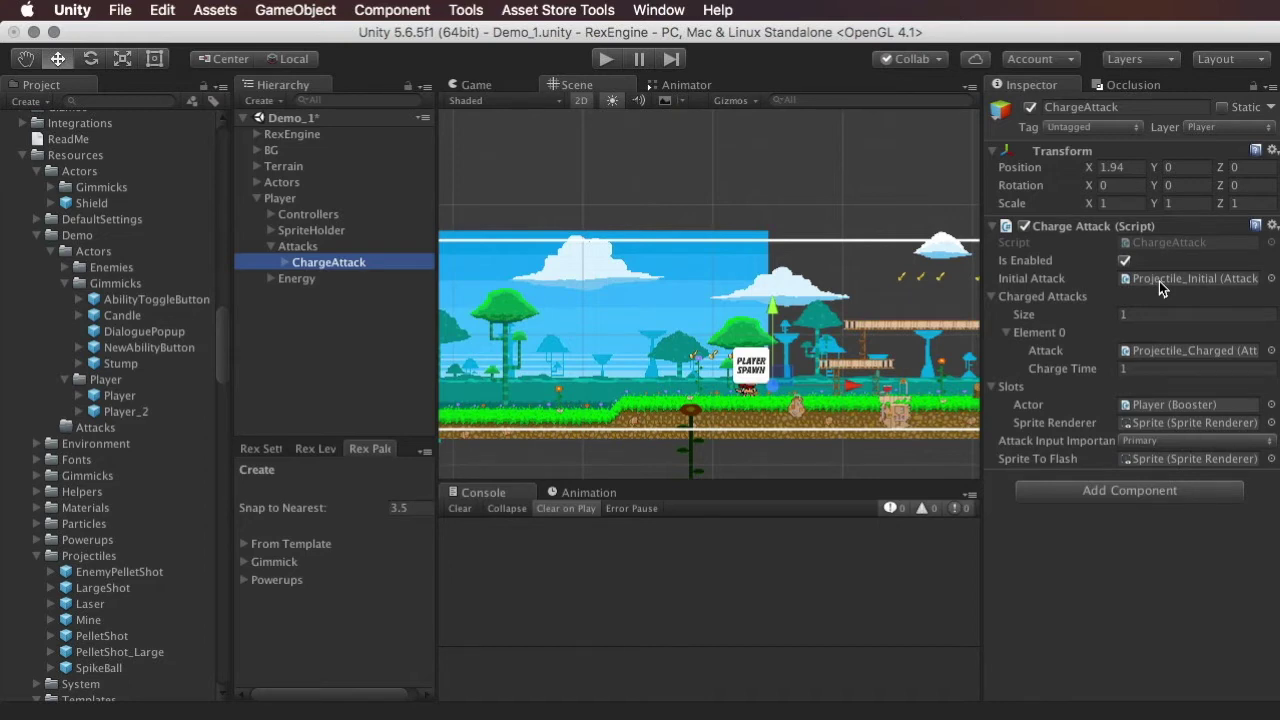
left_click(1243, 283)
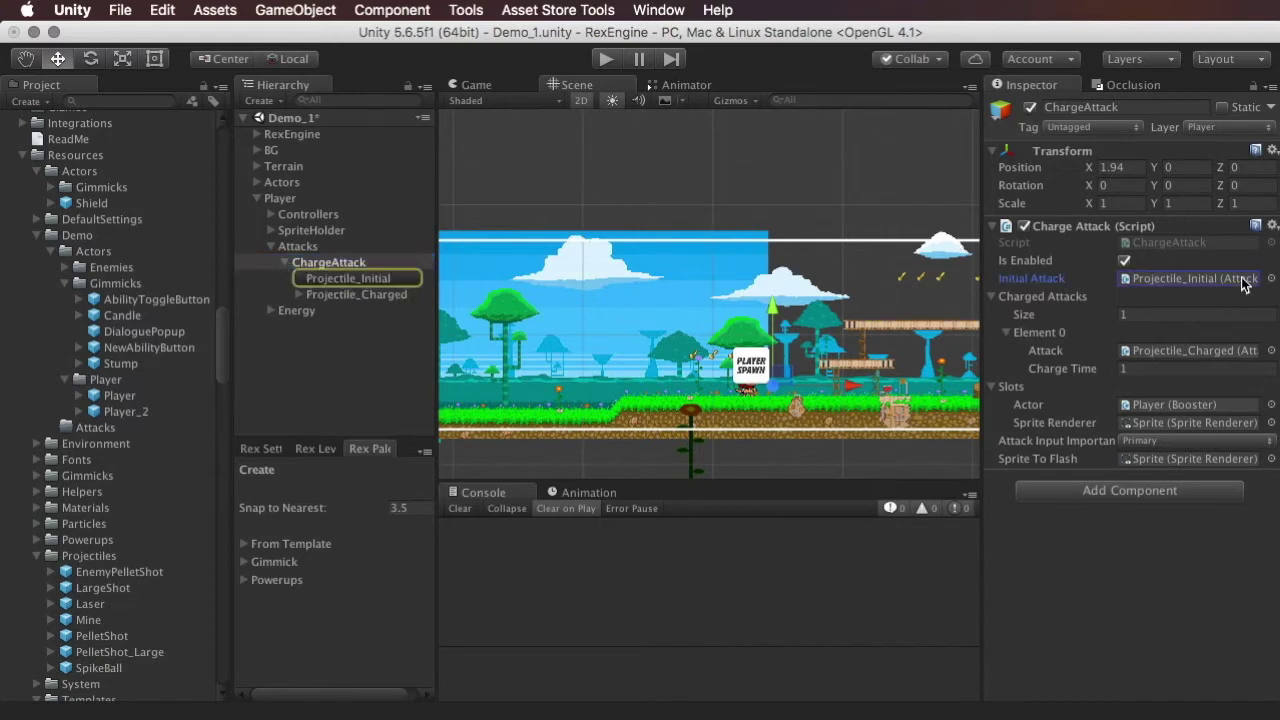
left_click(330, 278)
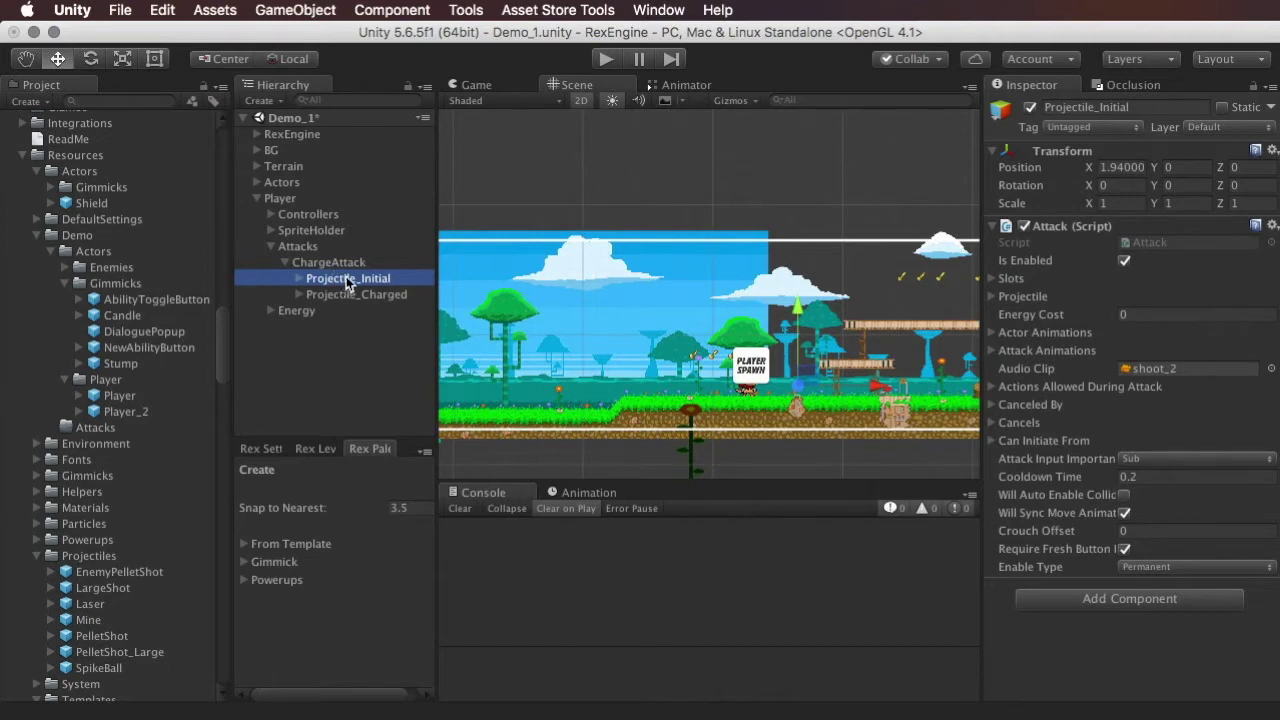
left_click(388, 296)
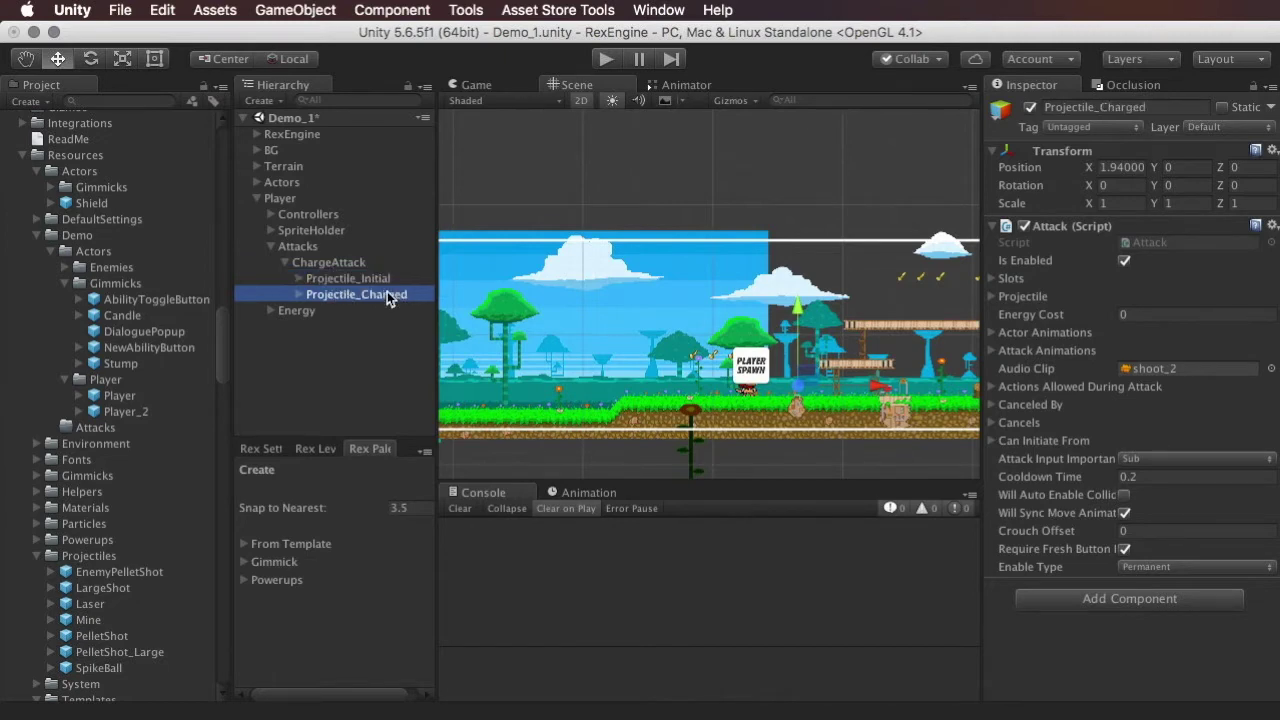
left_click(378, 282)
left_click(390, 297)
left_click(310, 263)
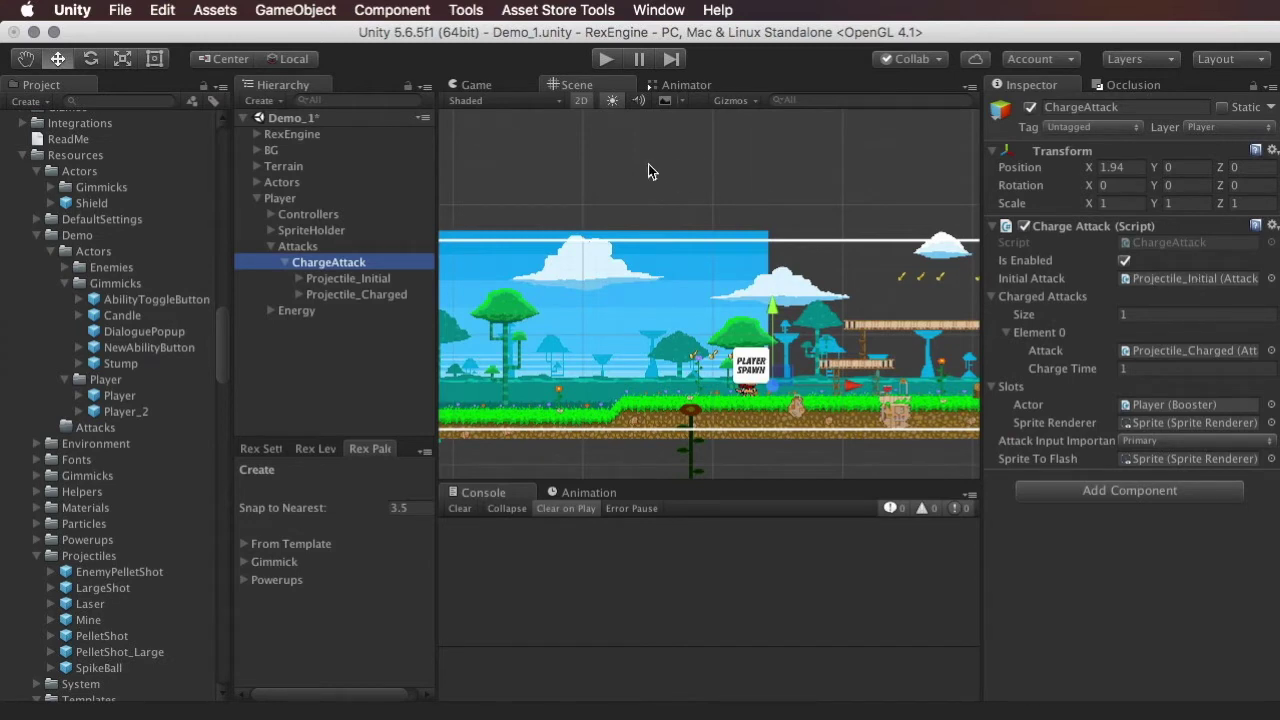
left_click(614, 59)
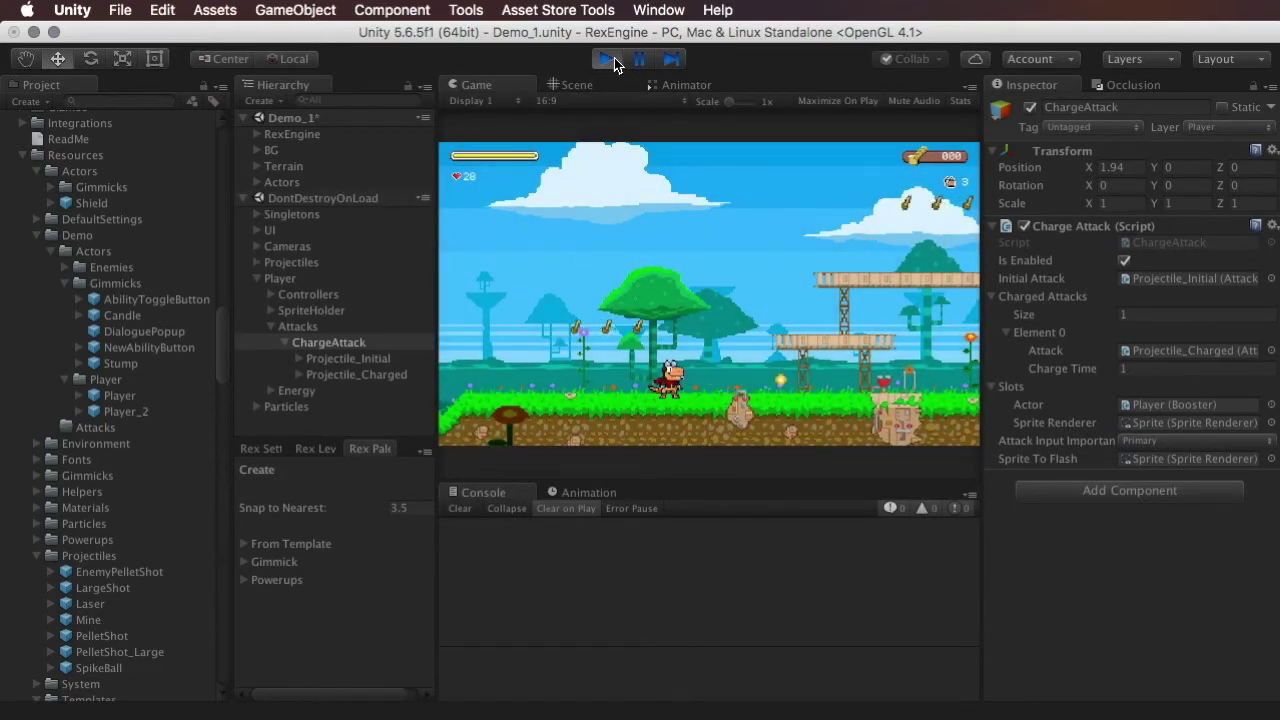
Fire an attack with x, stop the game, and check ChargeAttack's single charged attack, Projectile_Charged.
key("x")
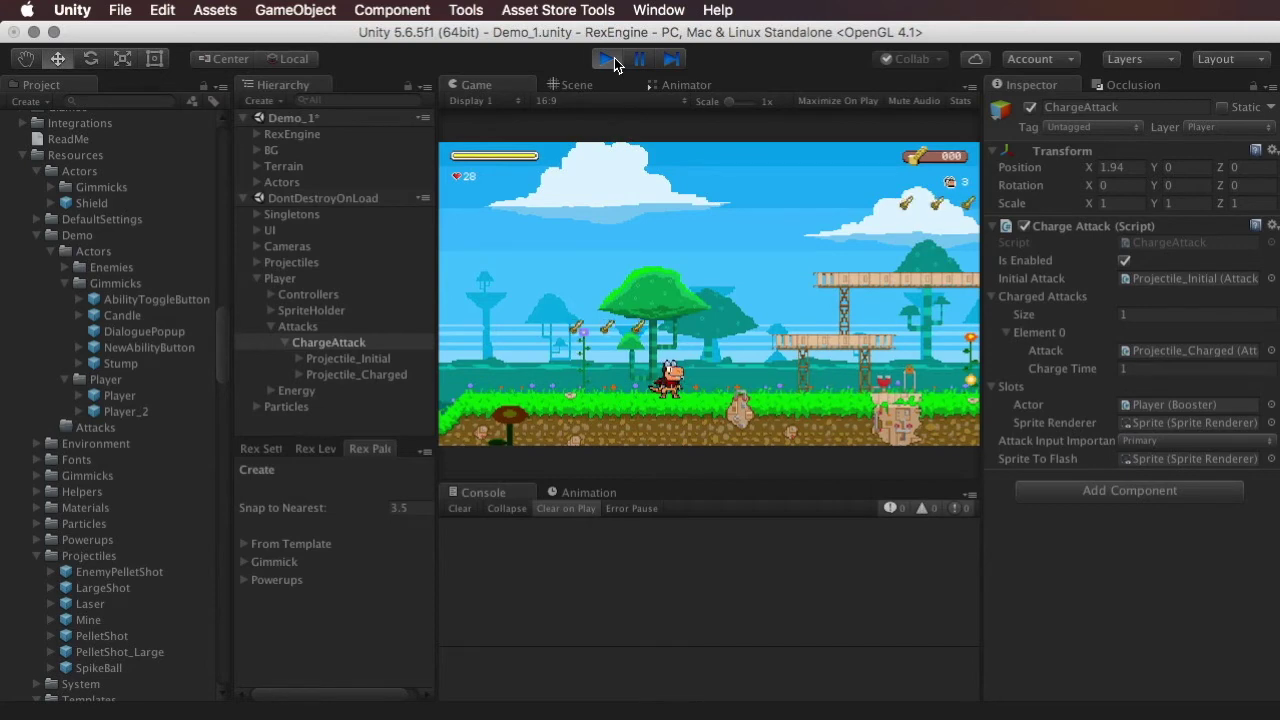
left_click(614, 57)
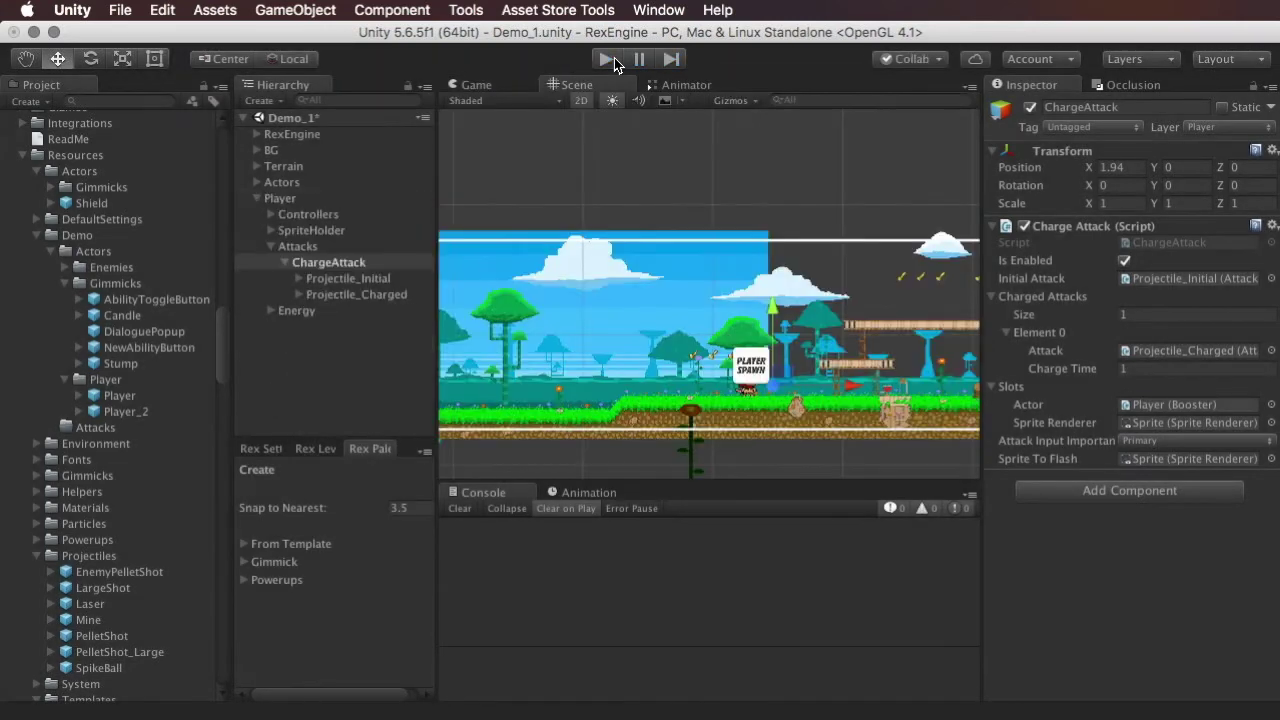
left_click(993, 297)
left_click(995, 297)
left_click(1152, 314)
left_click(1181, 352)
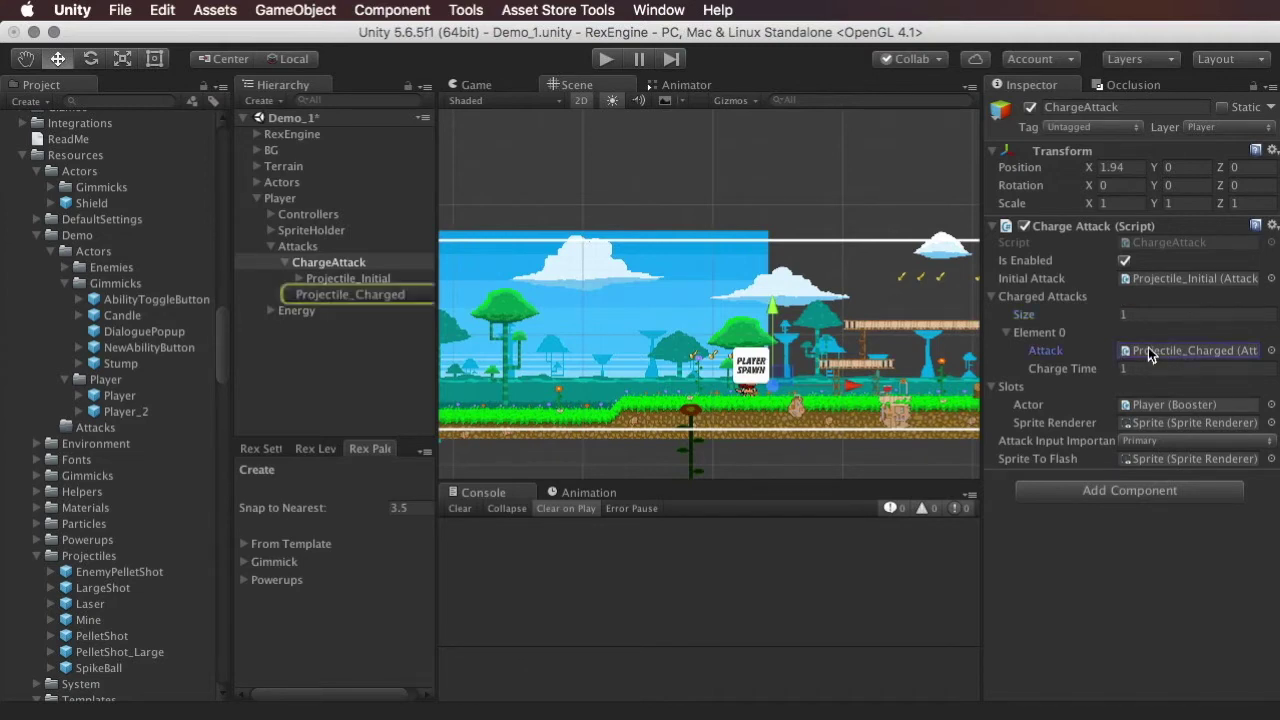
left_click(372, 291)
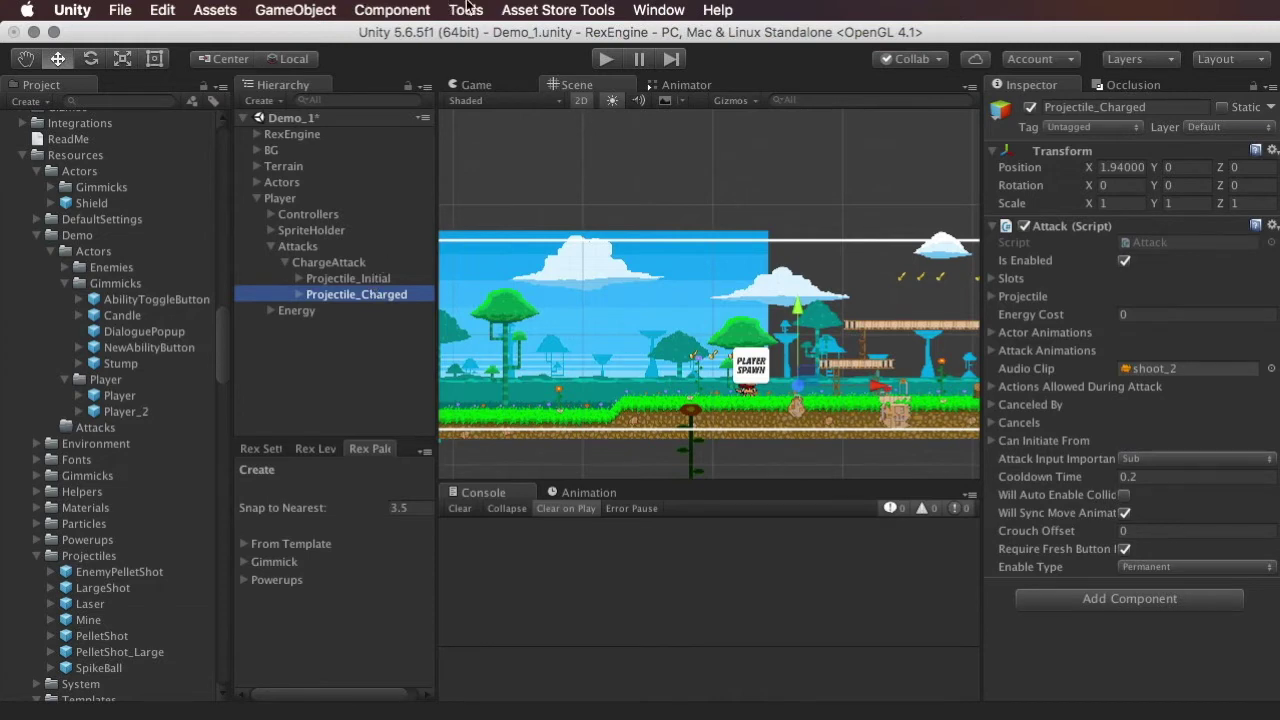
left_click(351, 282)
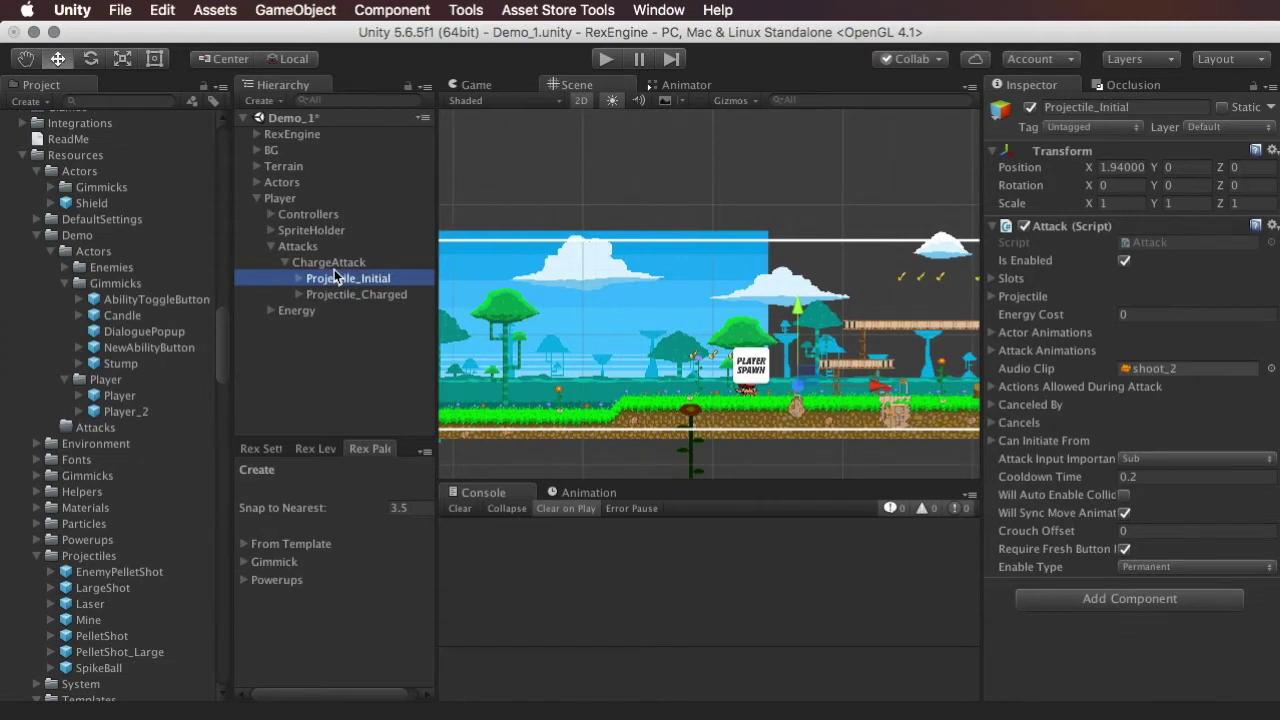
left_click(334, 266)
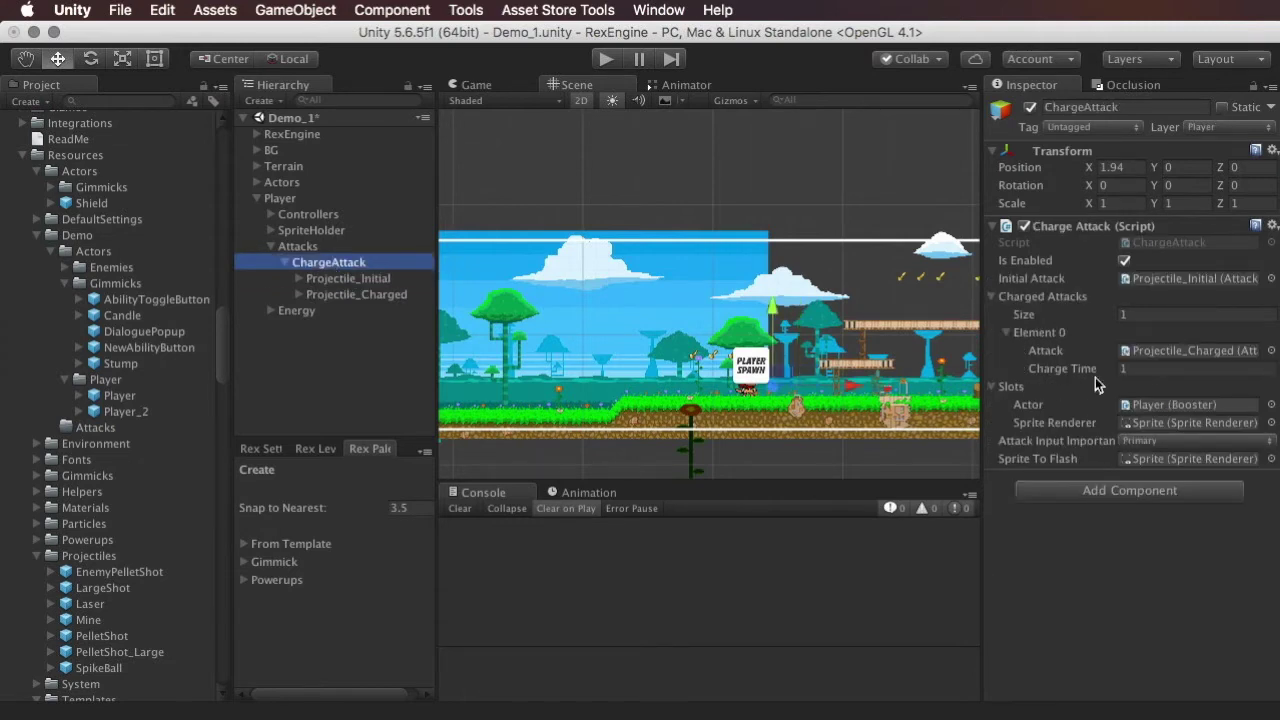
left_click(1151, 369)
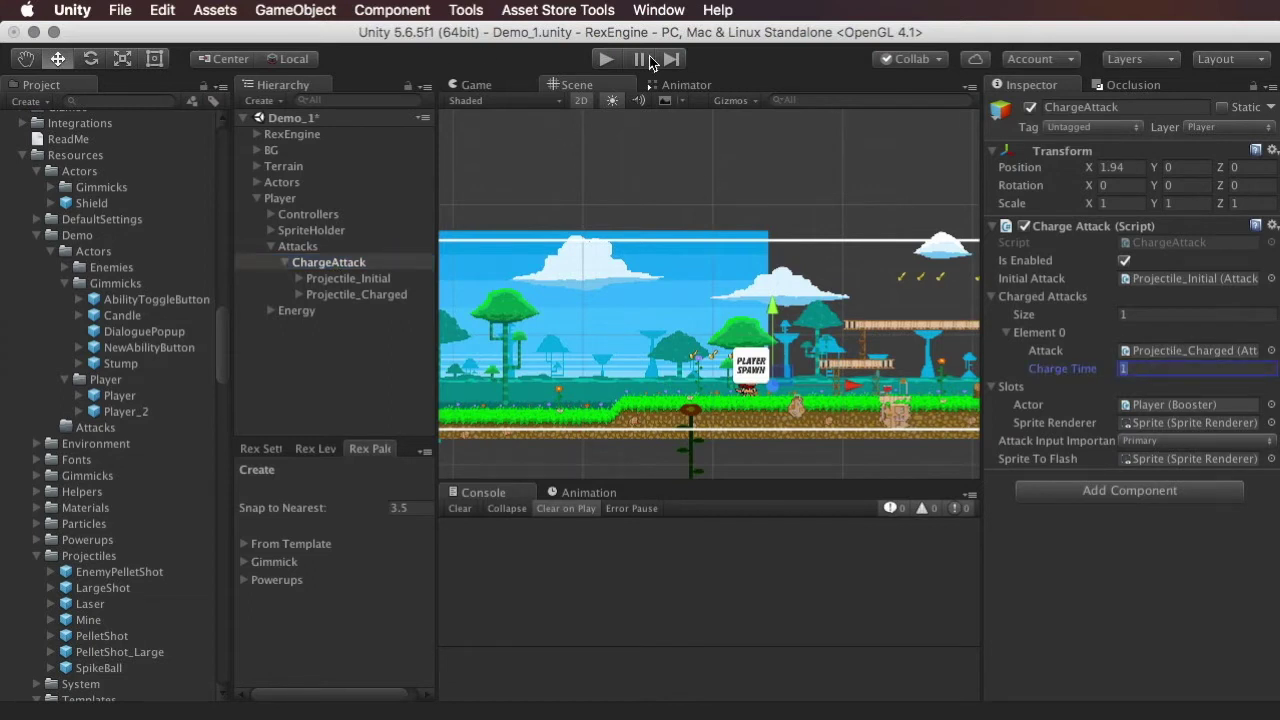
left_click(602, 58)
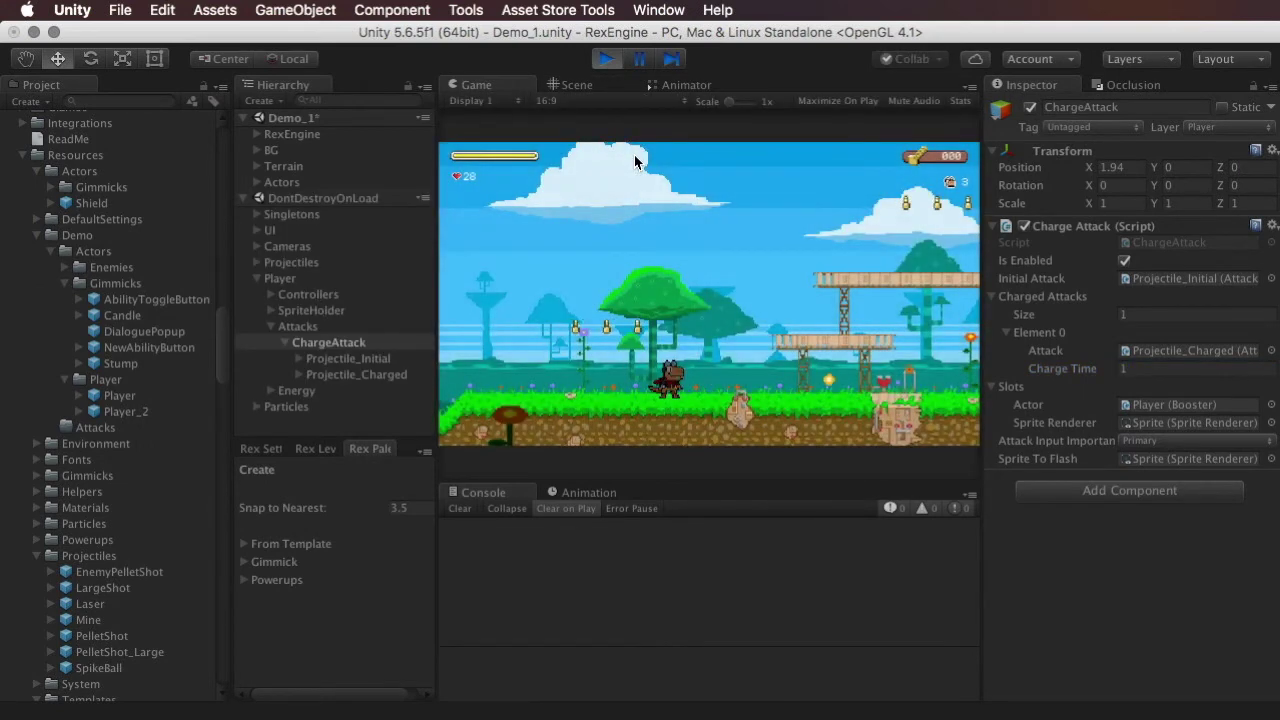
Fire a charged shot with x in the running game, then stop Play mode.
key("x")
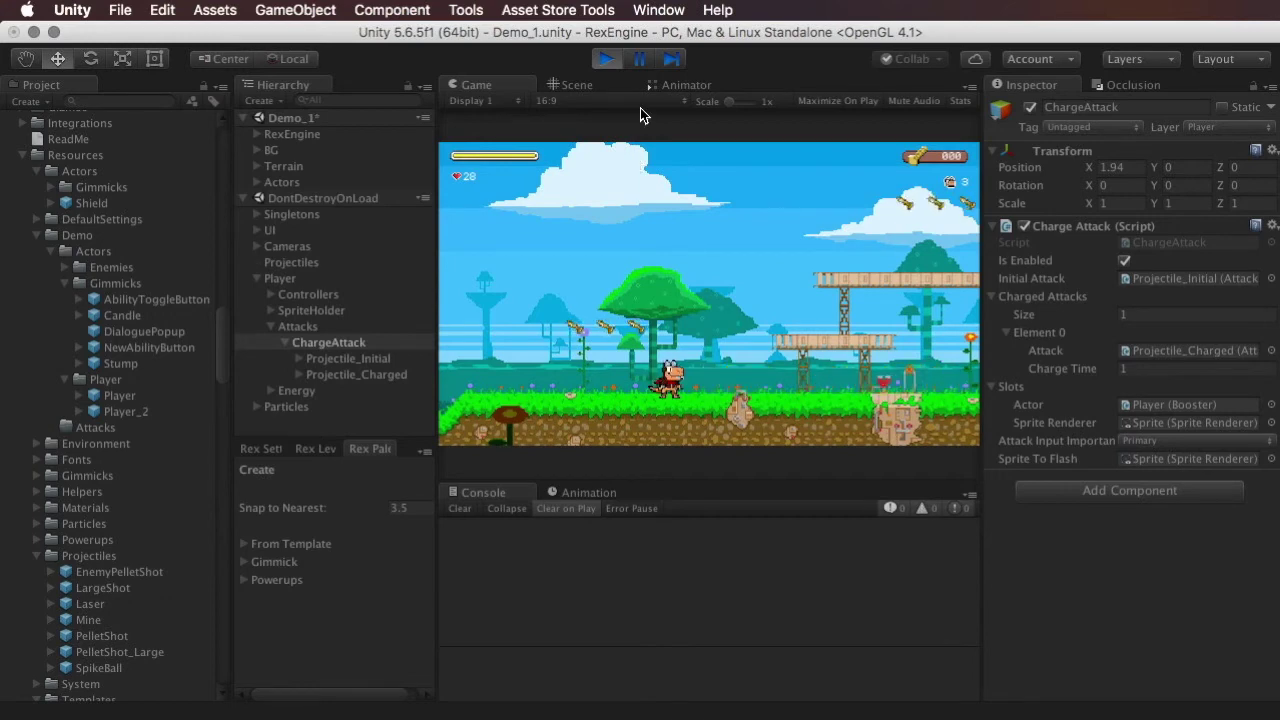
left_click(610, 60)
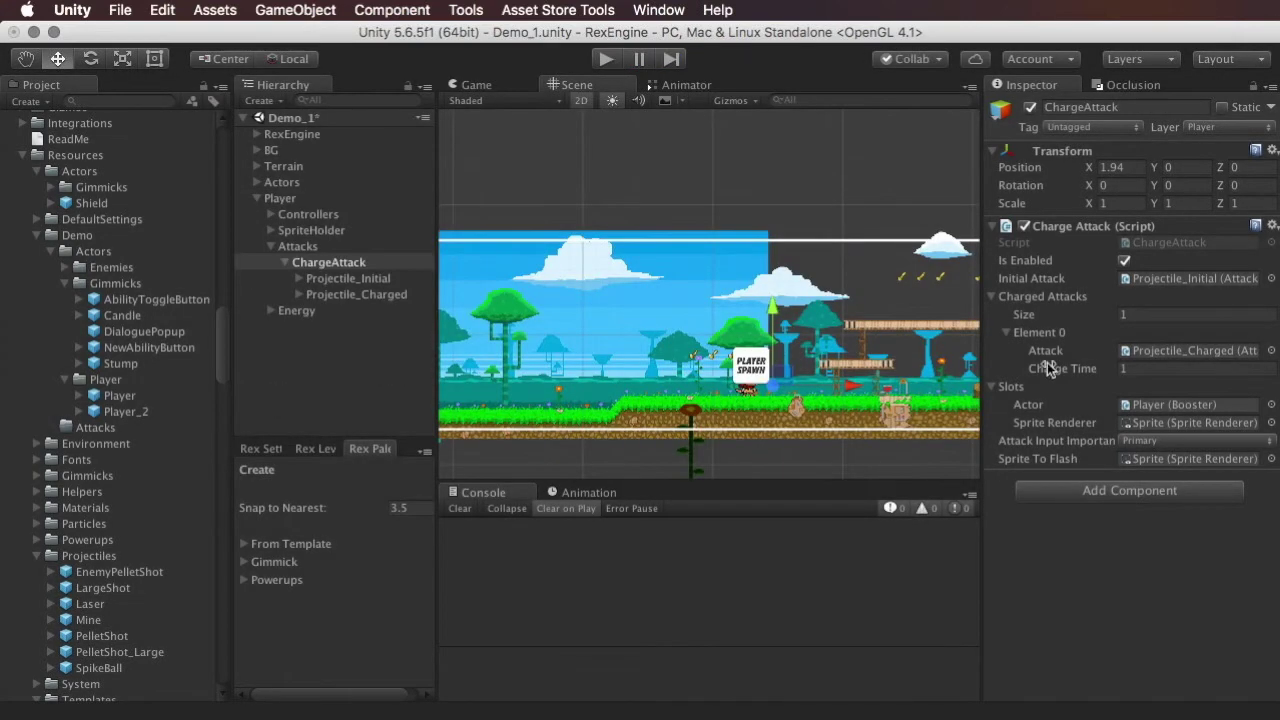
left_click(1147, 369)
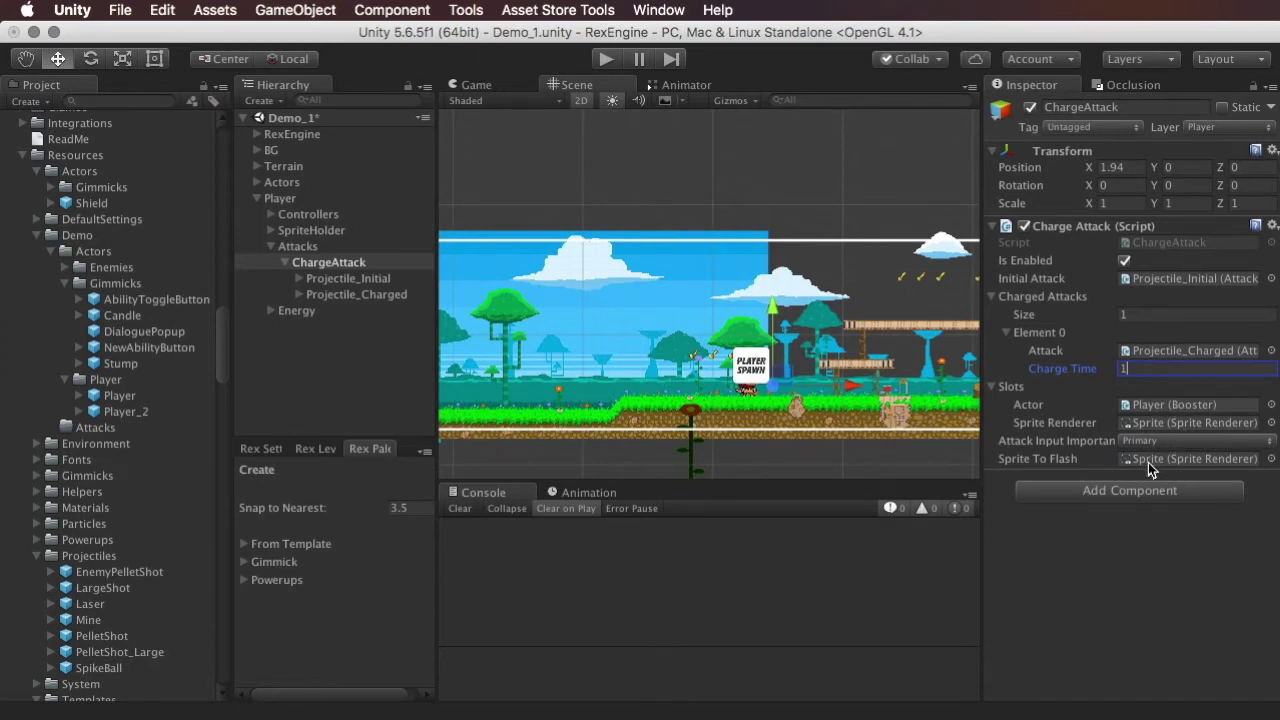
left_click(600, 58)
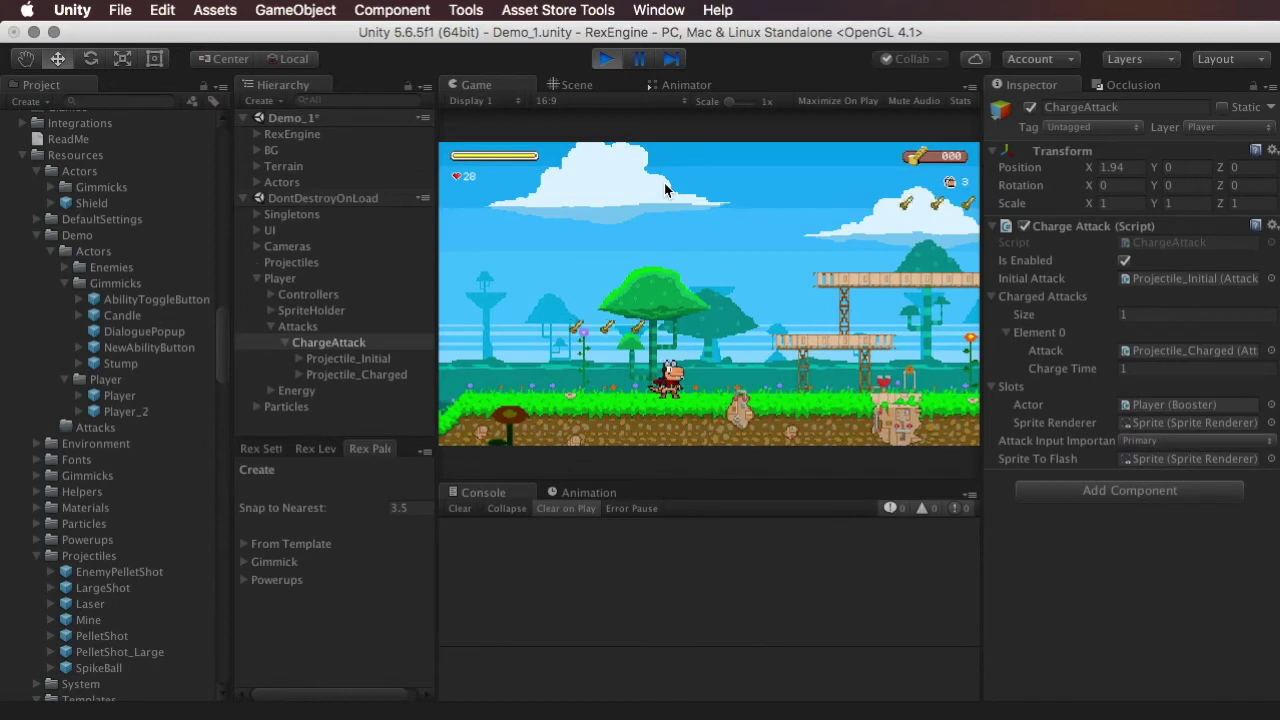
key("x")
left_click(608, 59)
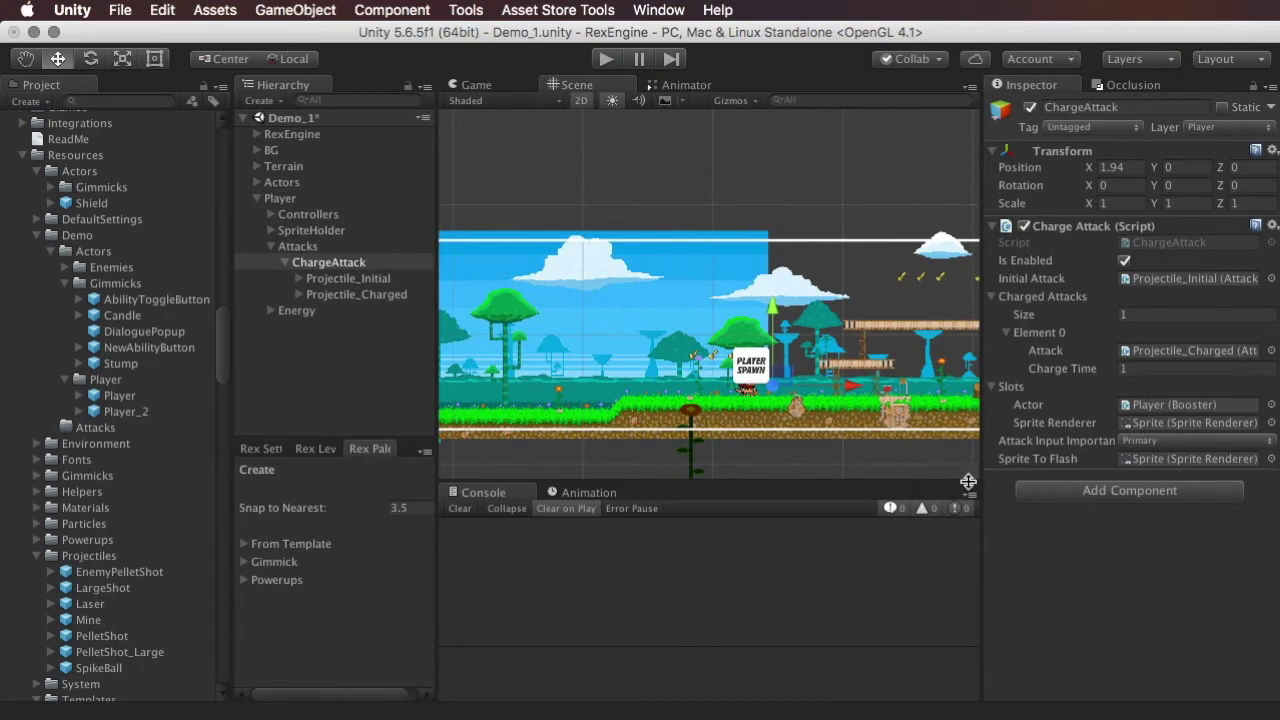
Set ChargeAttack's Sprite To Flash to None and start Play mode with Cmd+P.
left_click(1271, 458)
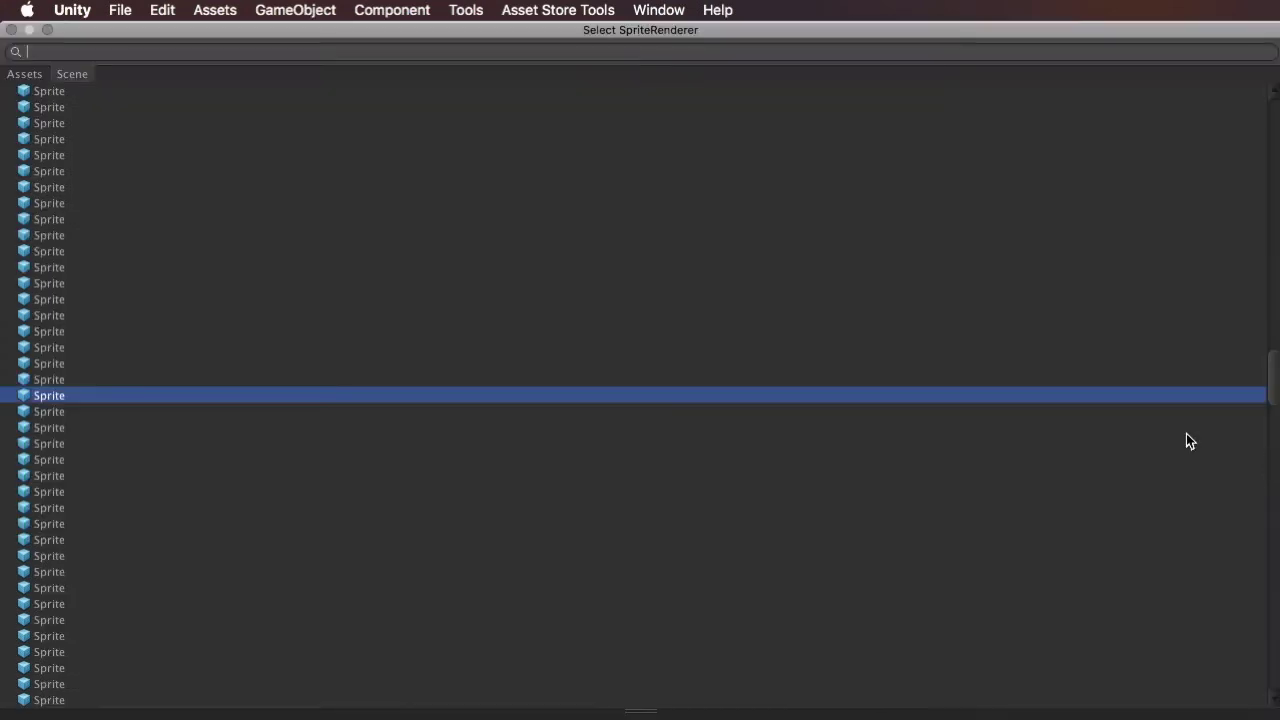
scroll(296, 406, "up", 15)
double_click(131, 94)
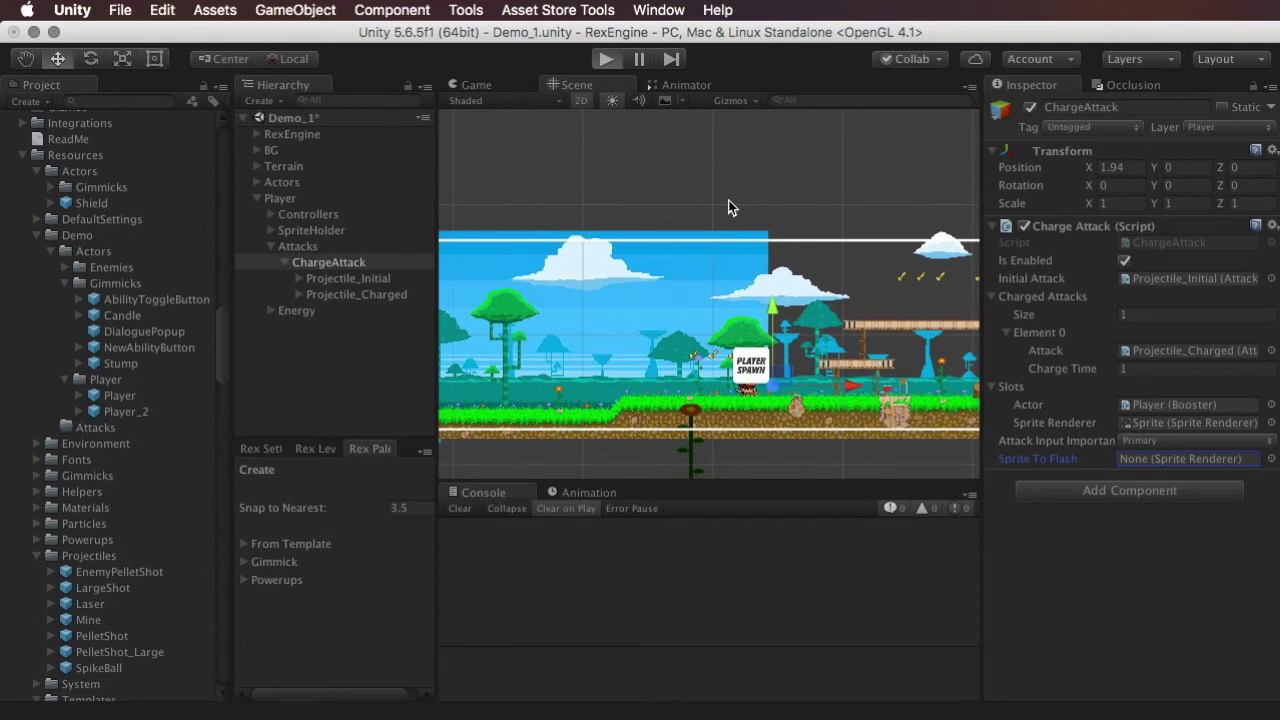
key("super+p")
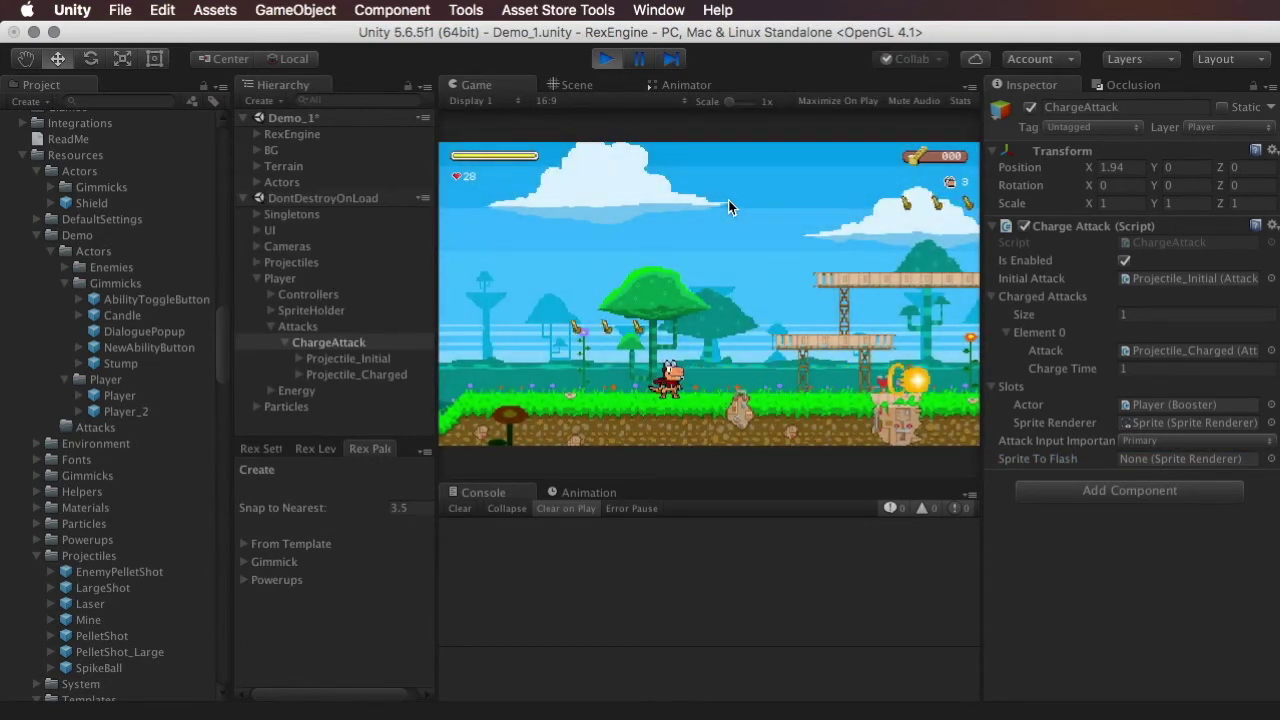
Stop Play mode and compare the Projectile_Initial and Projectile_Charged attack settings.
left_click(607, 59)
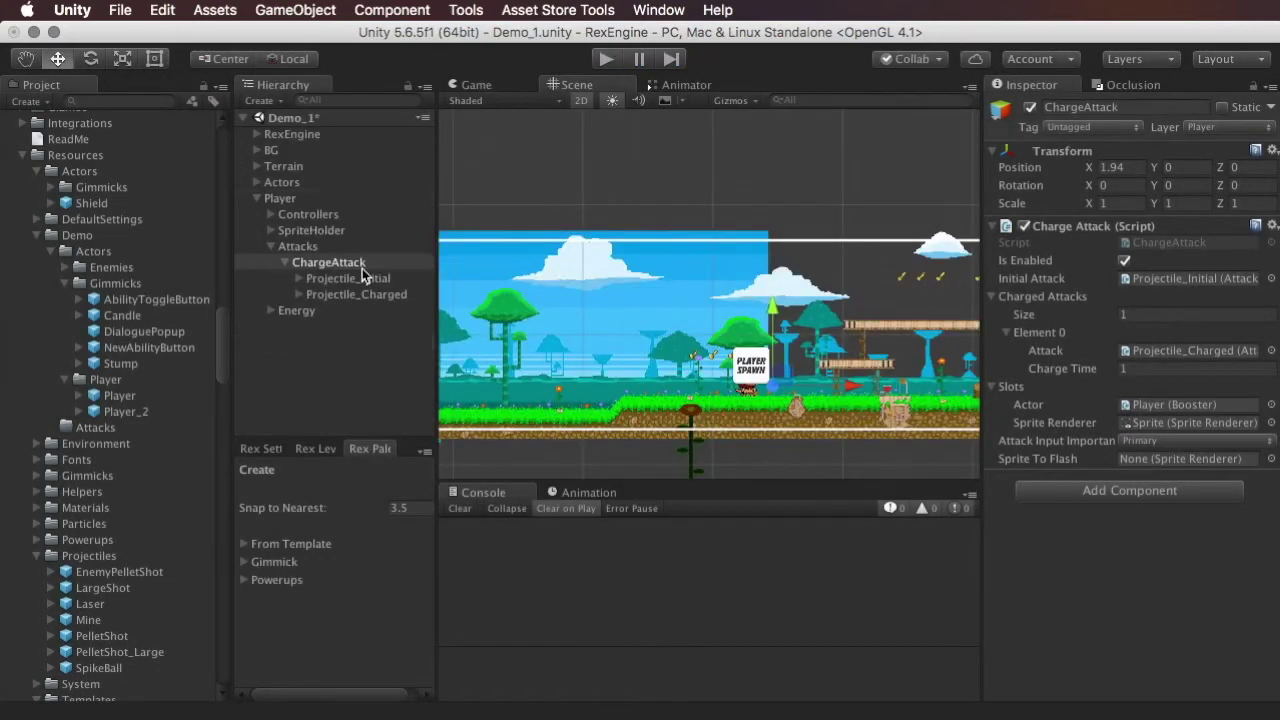
left_click(299, 292)
left_click(297, 278)
left_click(345, 279)
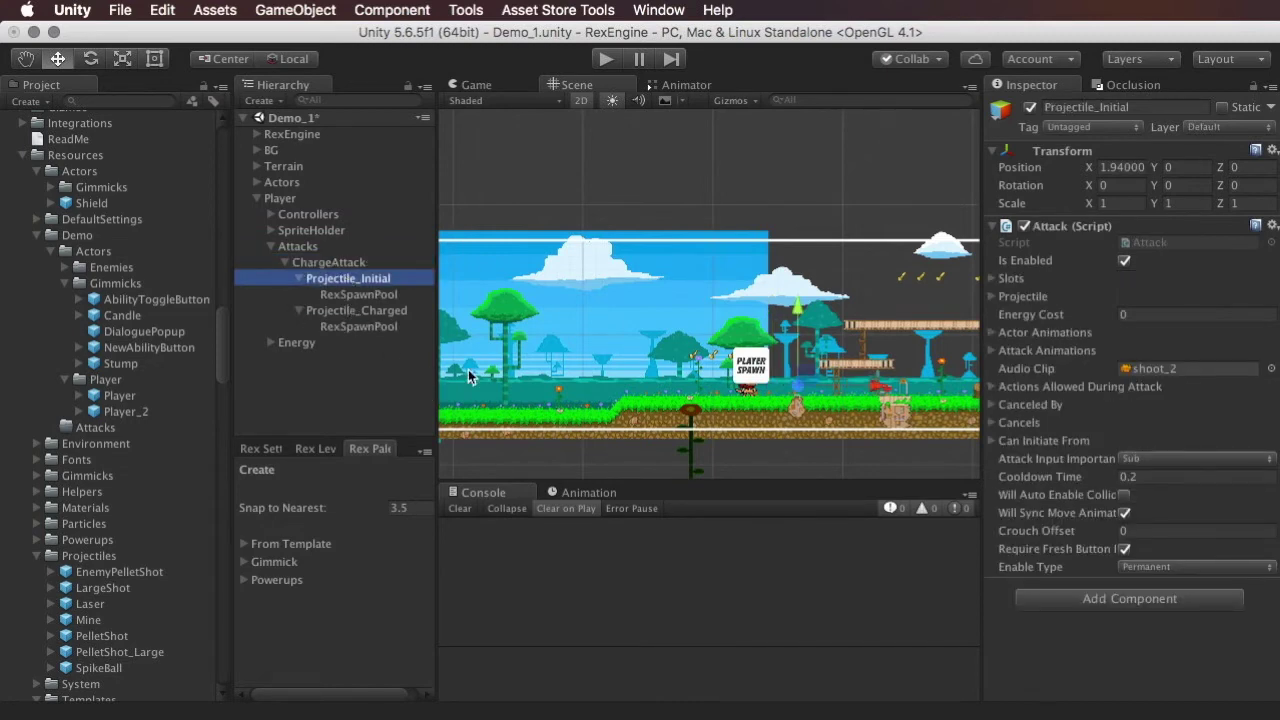
left_click(396, 322)
left_click(383, 310)
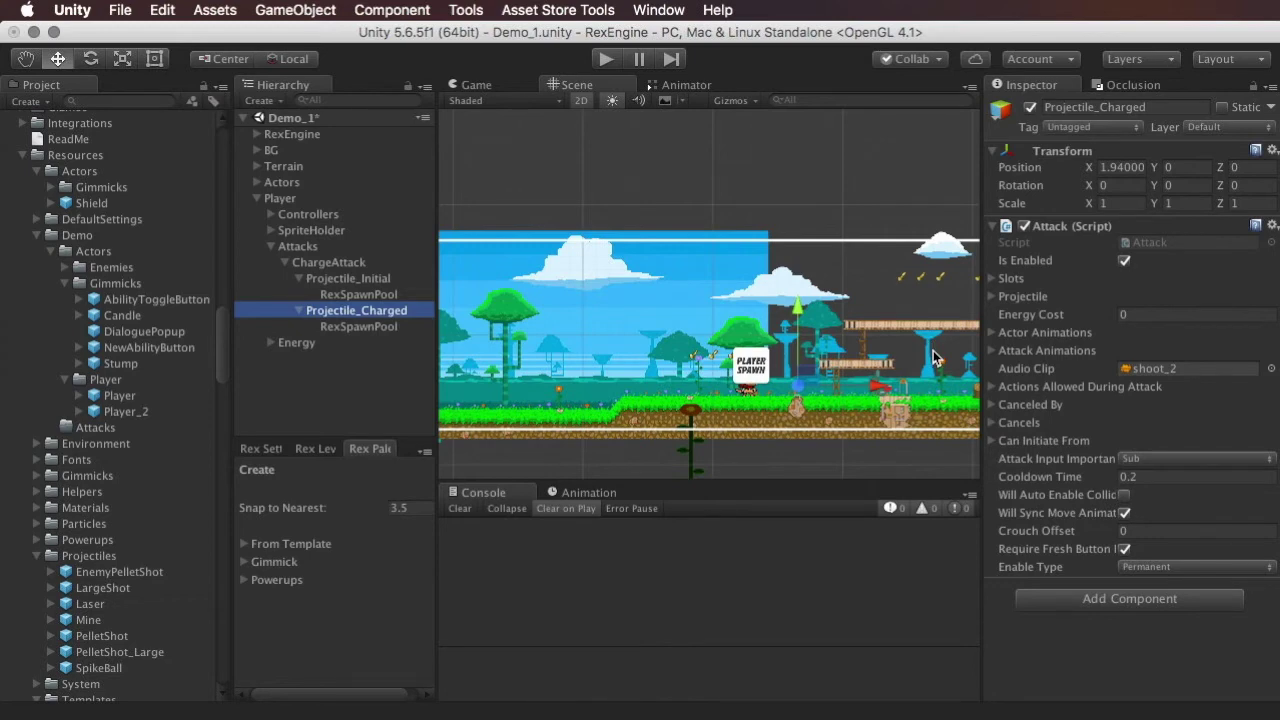
left_click(345, 278)
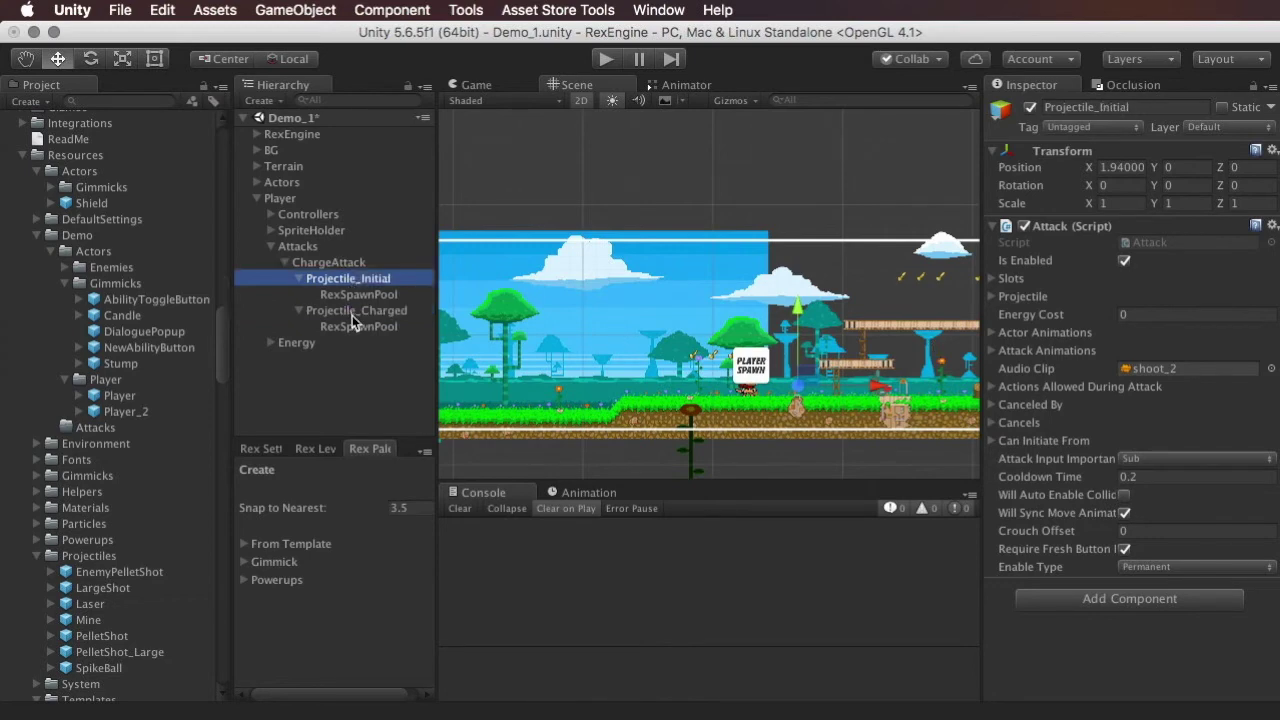
left_click(352, 312)
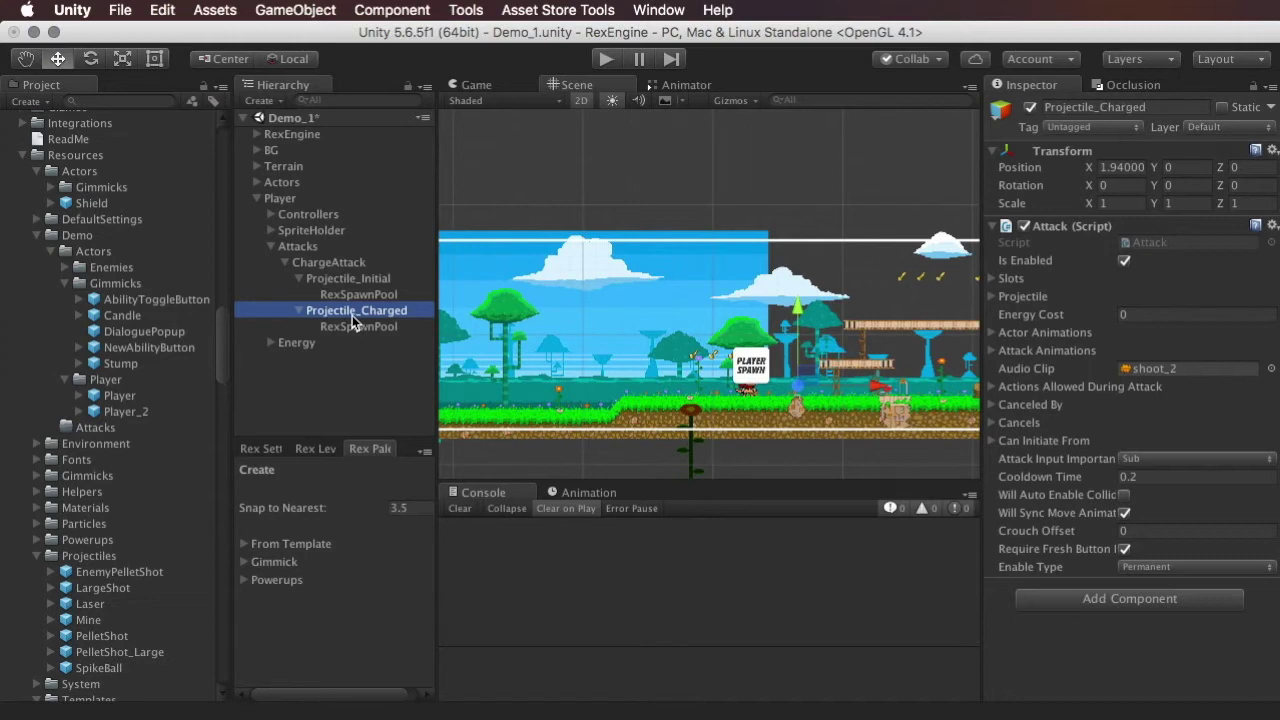
Delete the Projectile_Initial attack from under ChargeAttack.
left_click(363, 278)
left_click(364, 315)
left_click(360, 280)
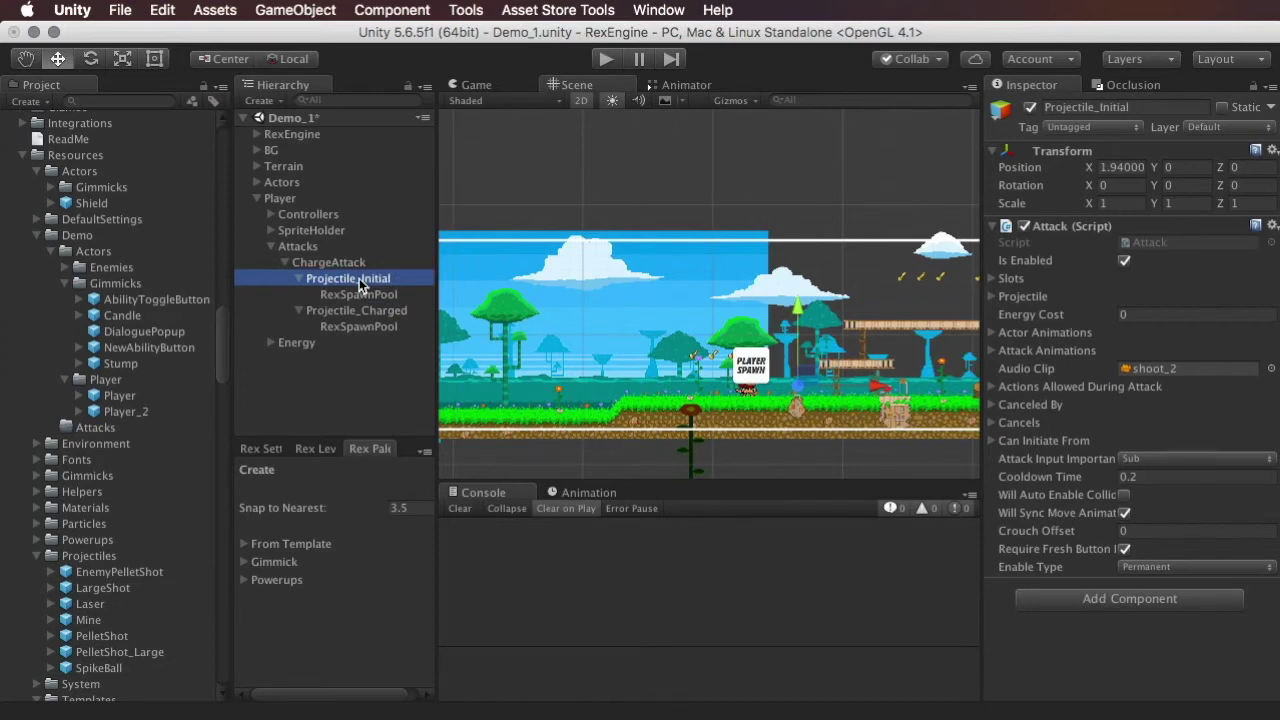
key("super+BackSpace")
Add a Melee Attack to the Player via Rex Engine tools and nest MeleeAttack under ChargeAttack.
left_click(300, 197)
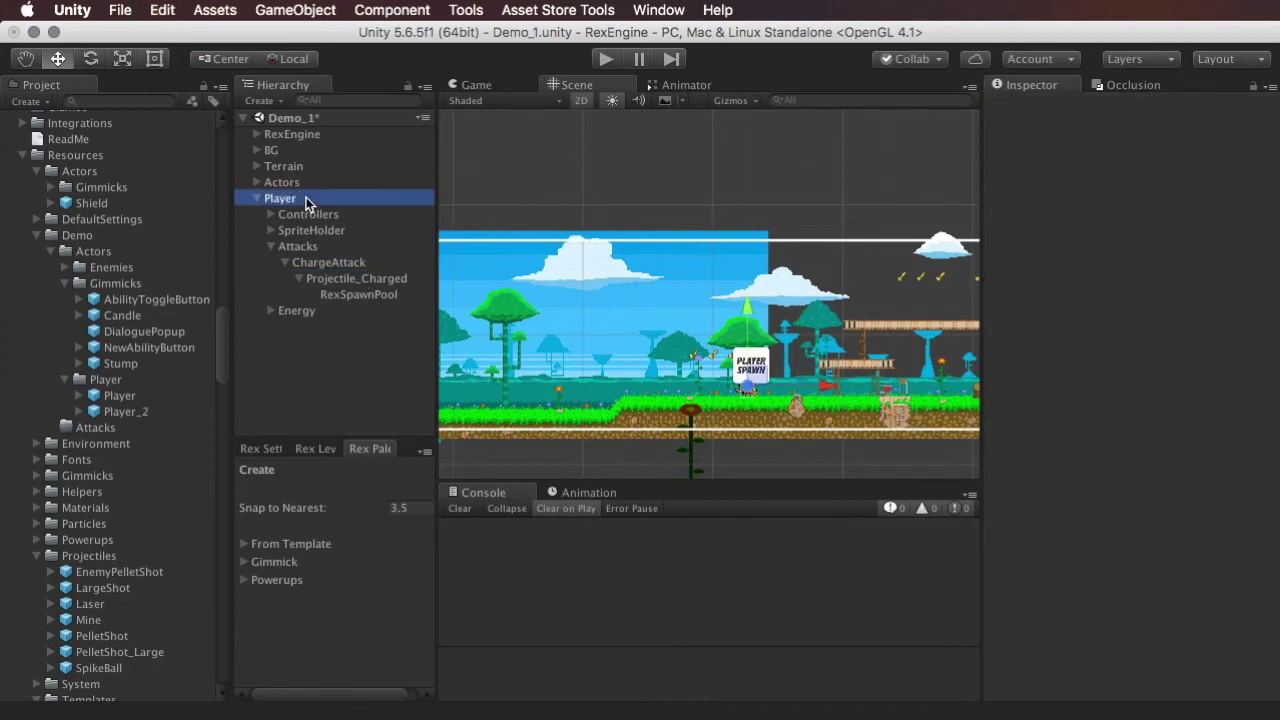
left_click(476, 11)
mouse_move(495, 34)
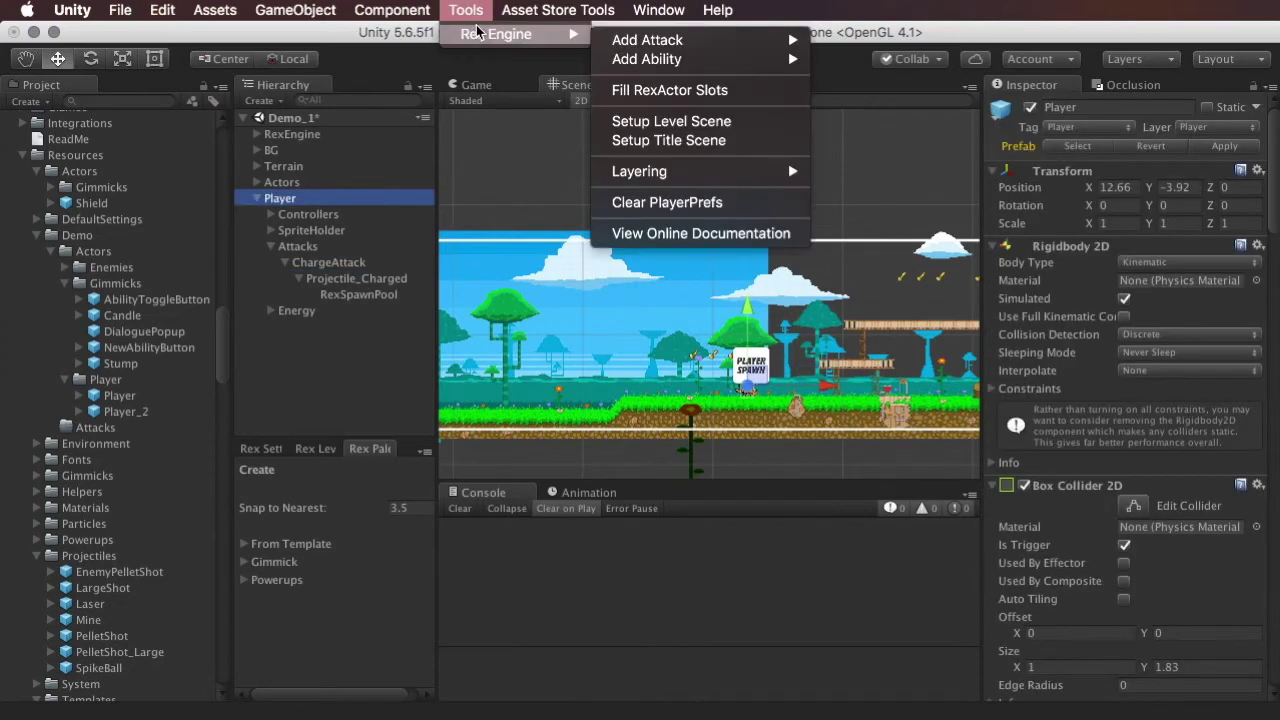
mouse_move(705, 42)
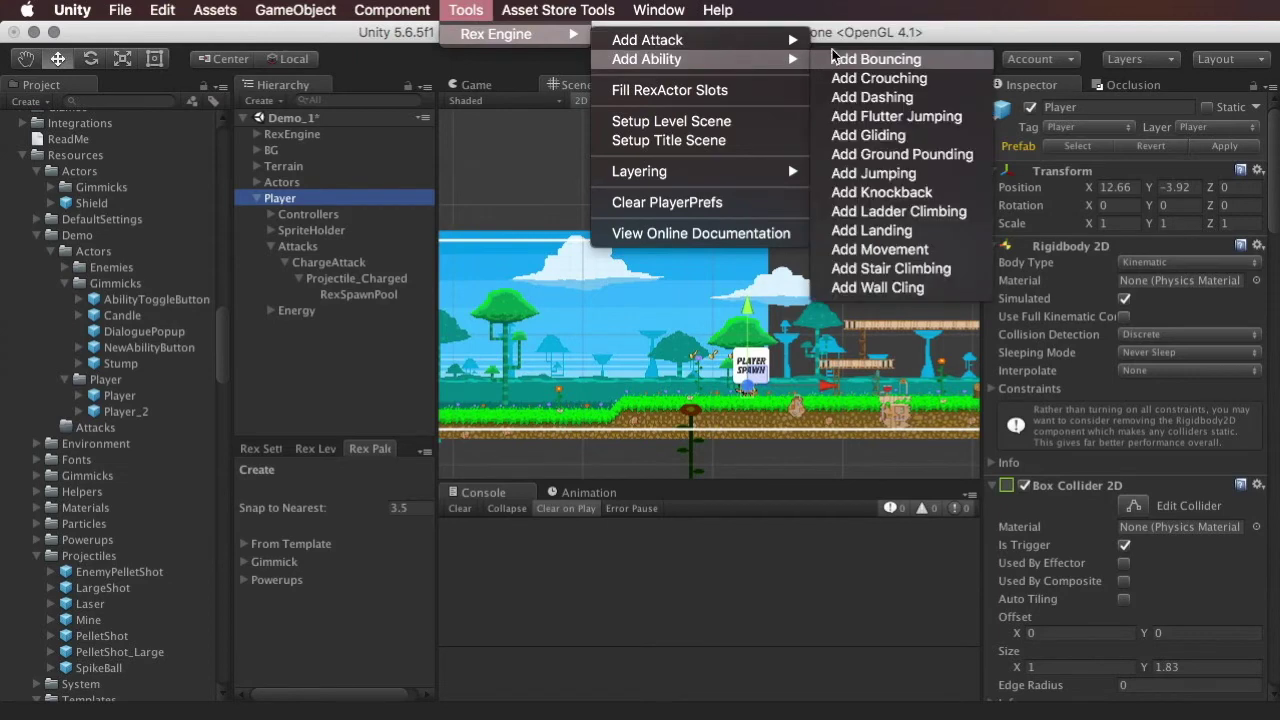
left_click(849, 45)
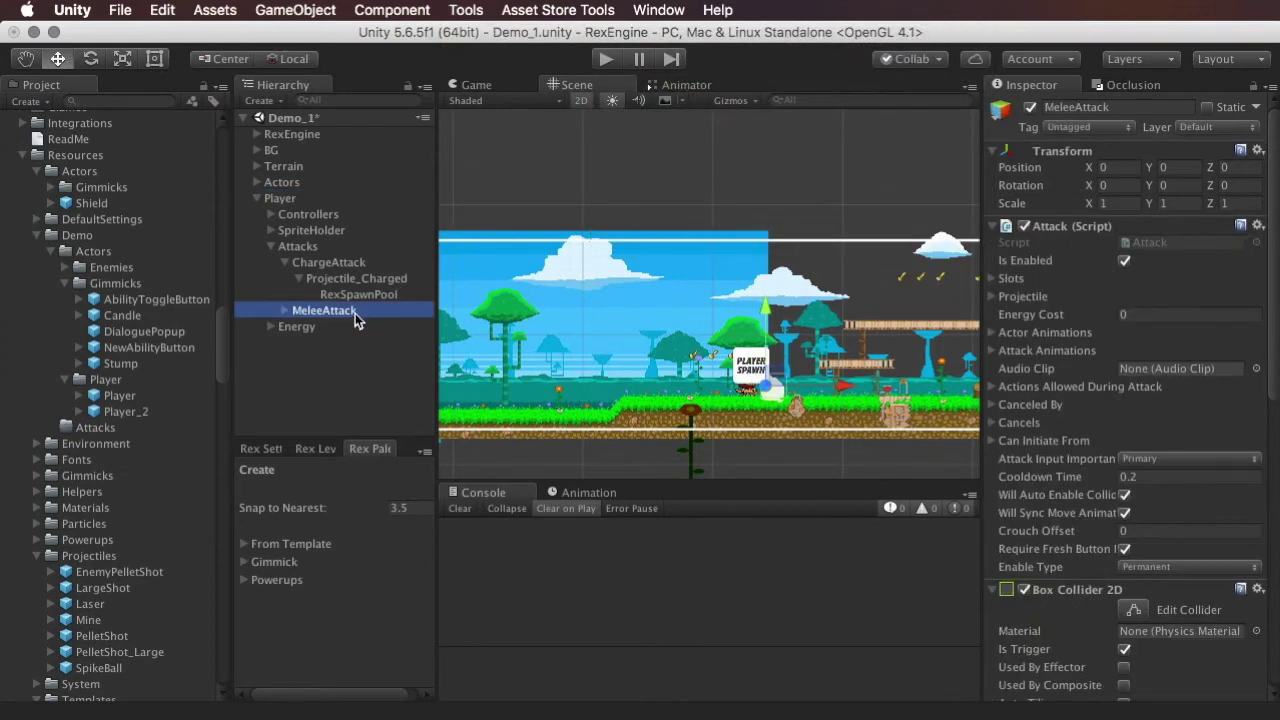
left_click_drag(355, 313, 355, 269)
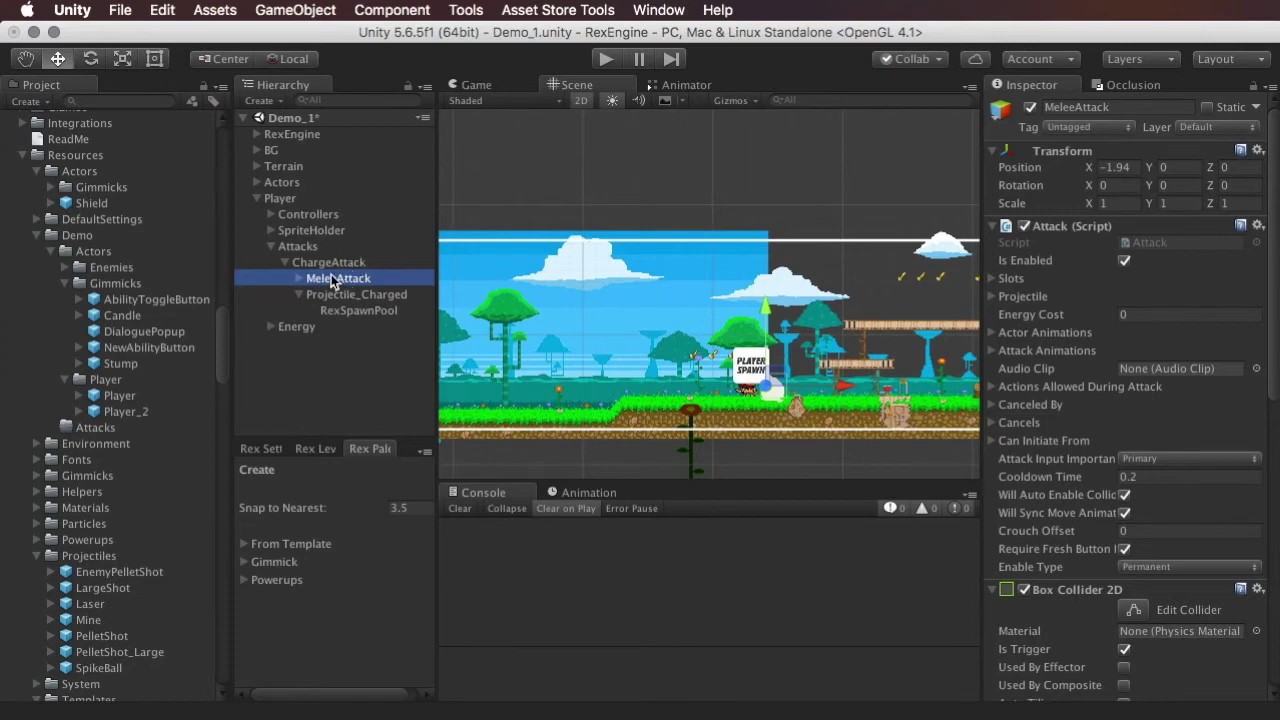
left_click(325, 264)
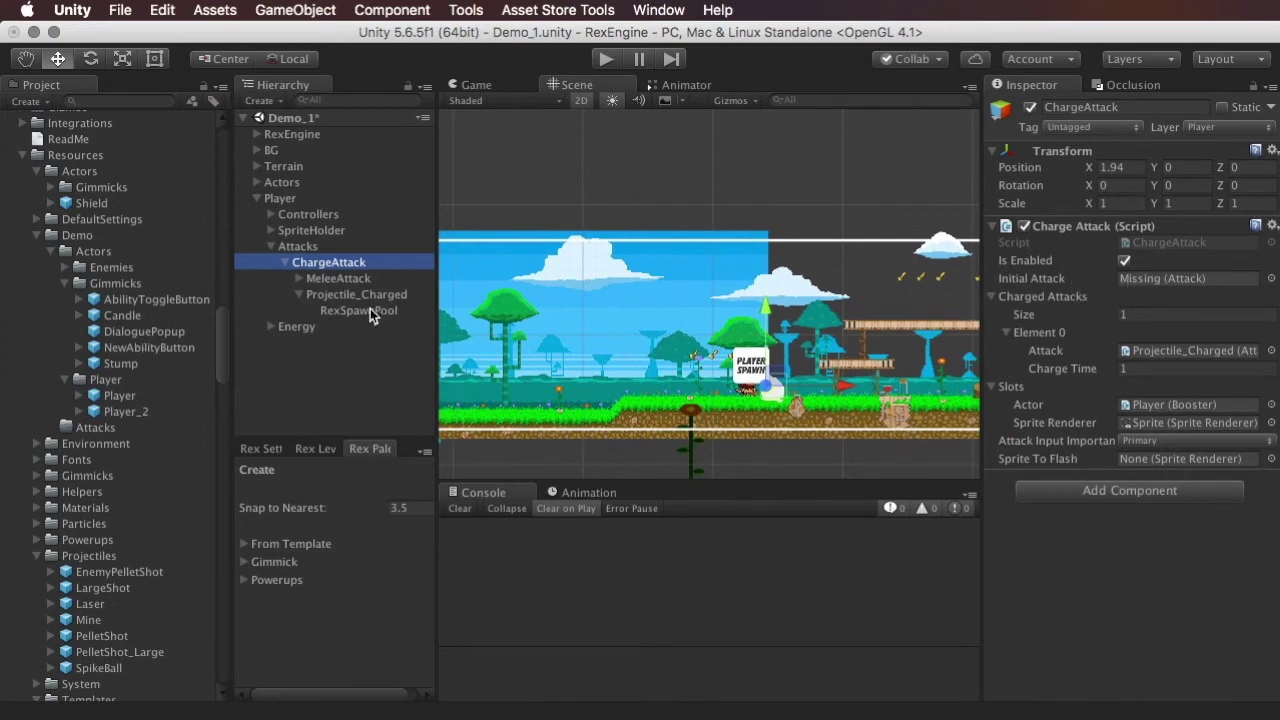
Assign MeleeAttack as ChargeAttack's Initial Attack and start Play mode.
left_click_drag(355, 283, 1149, 278)
left_click(619, 60)
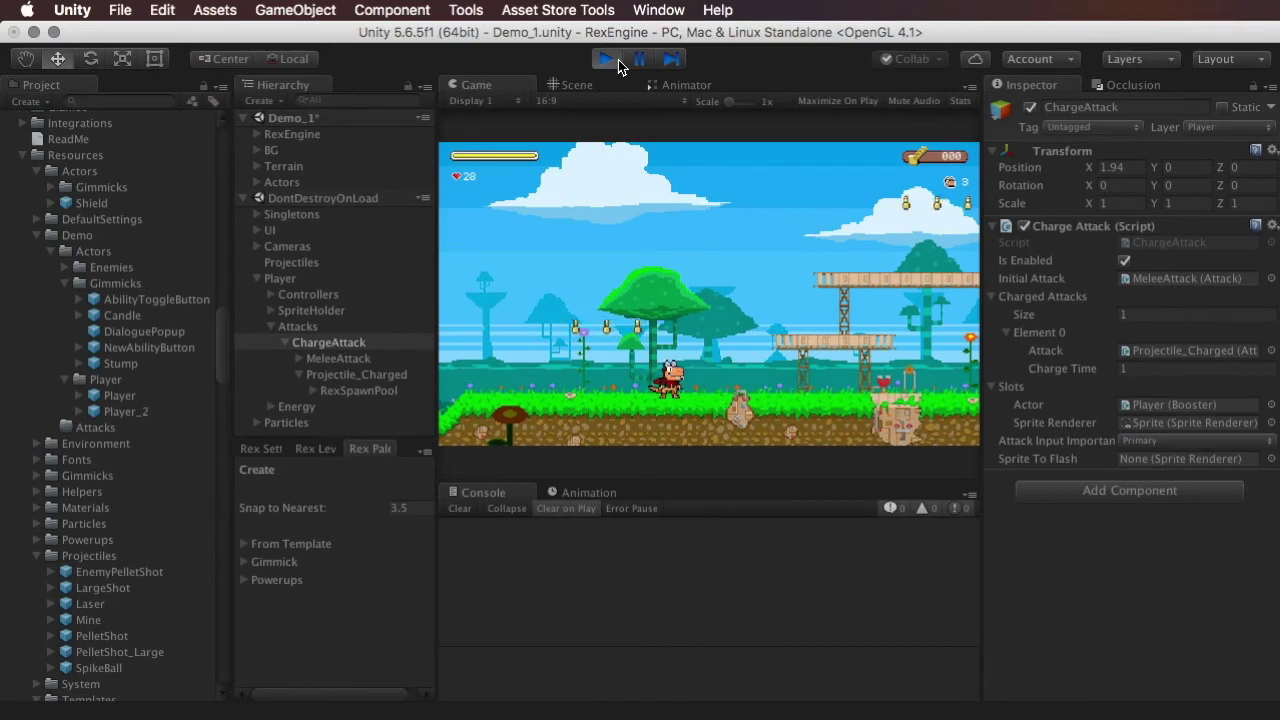
Fire a charged shot, stop Play mode, and review Projectile_Charged and ChargeAttack settings.
key("x")
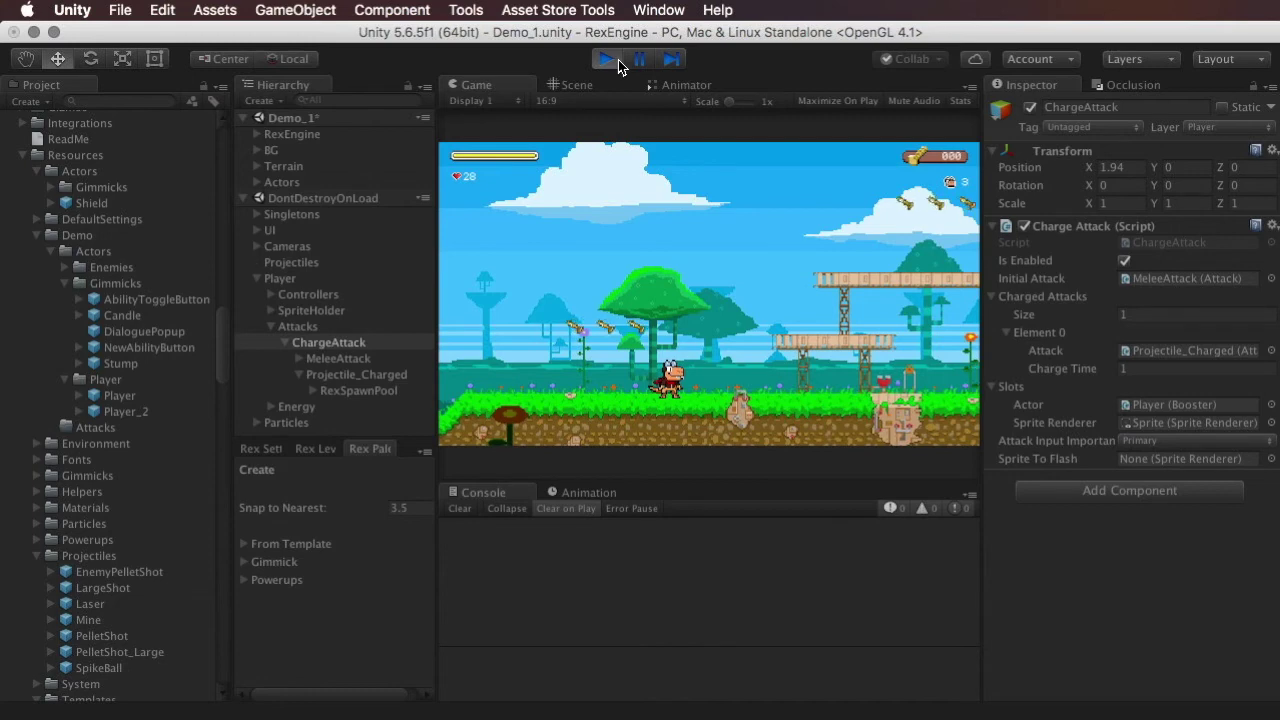
left_click(618, 59)
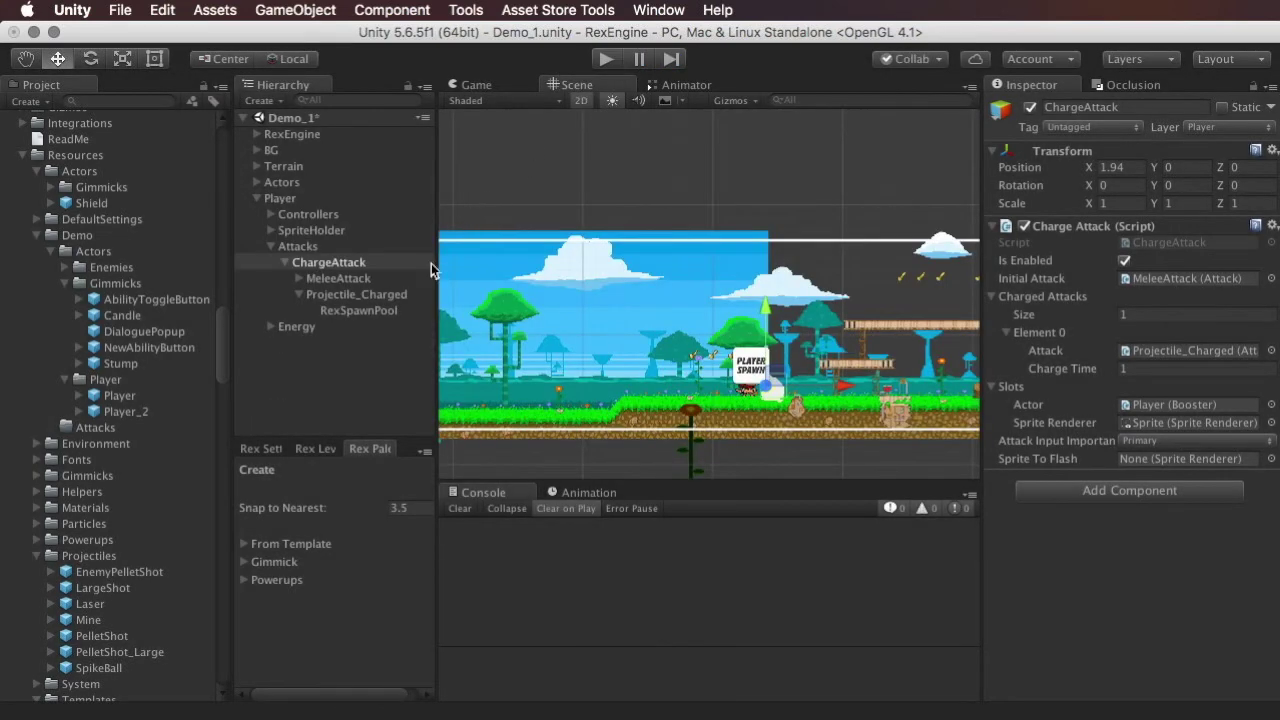
left_click(375, 296)
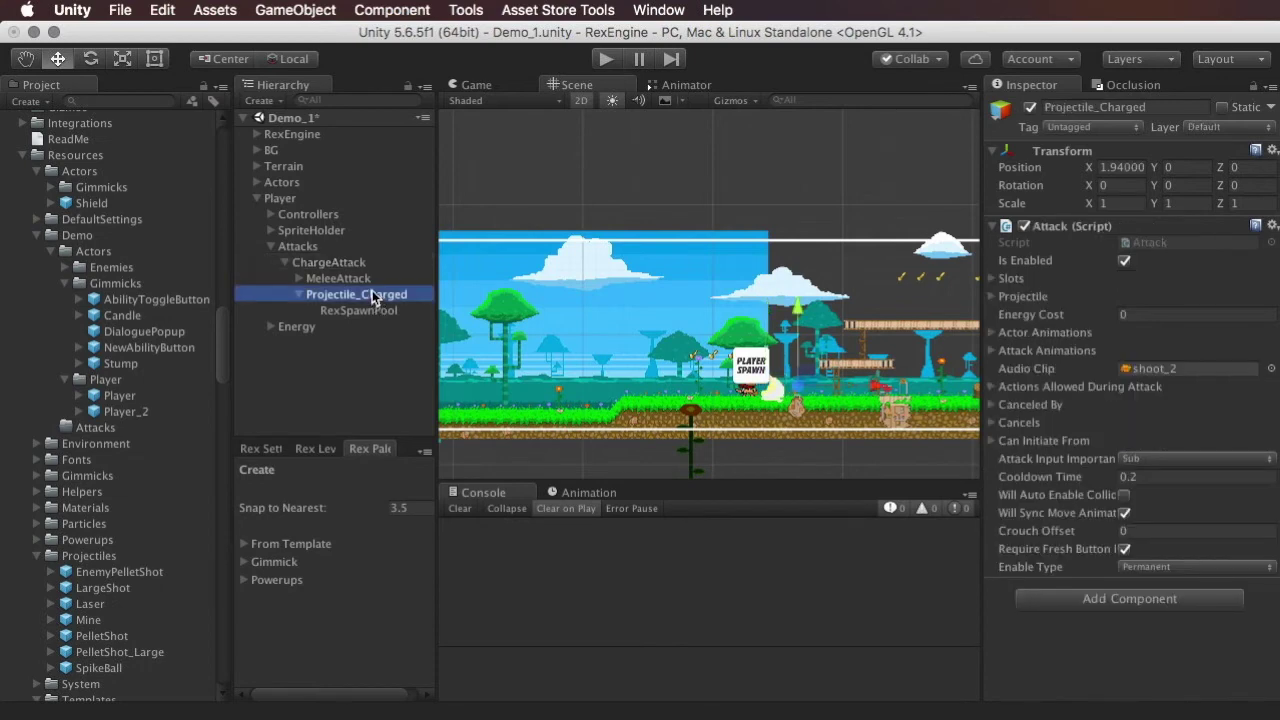
left_click(352, 263)
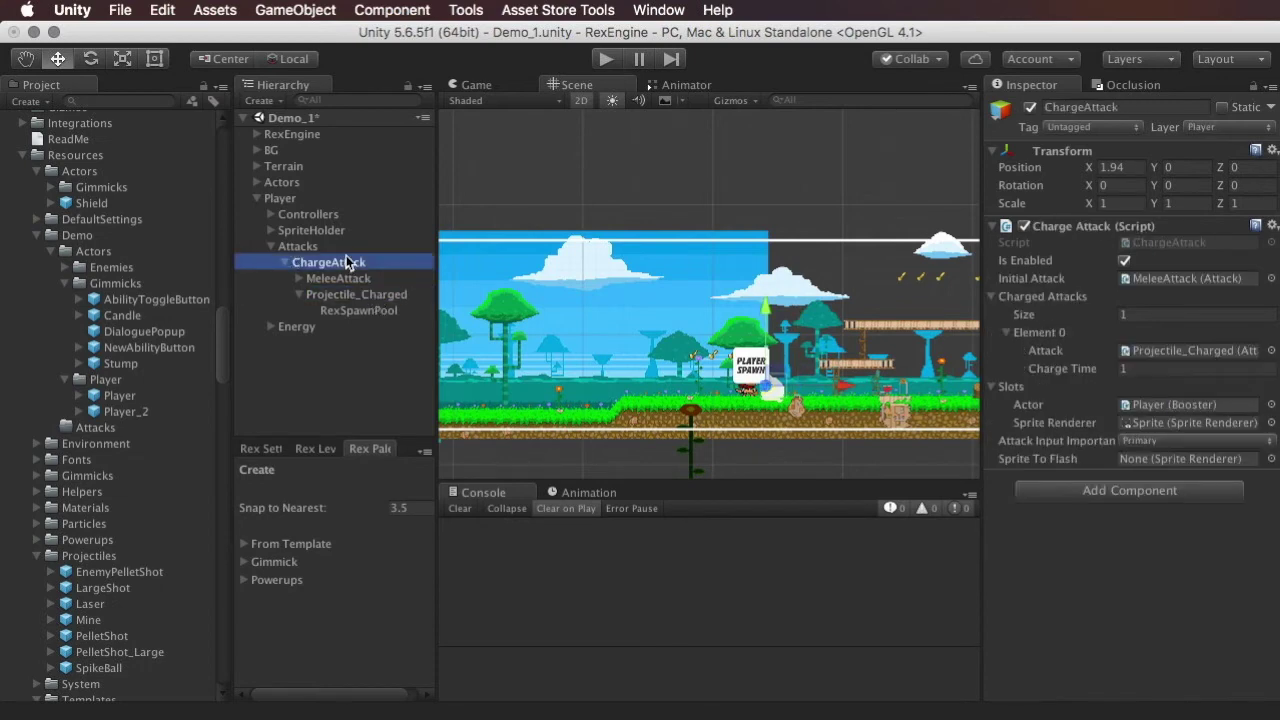